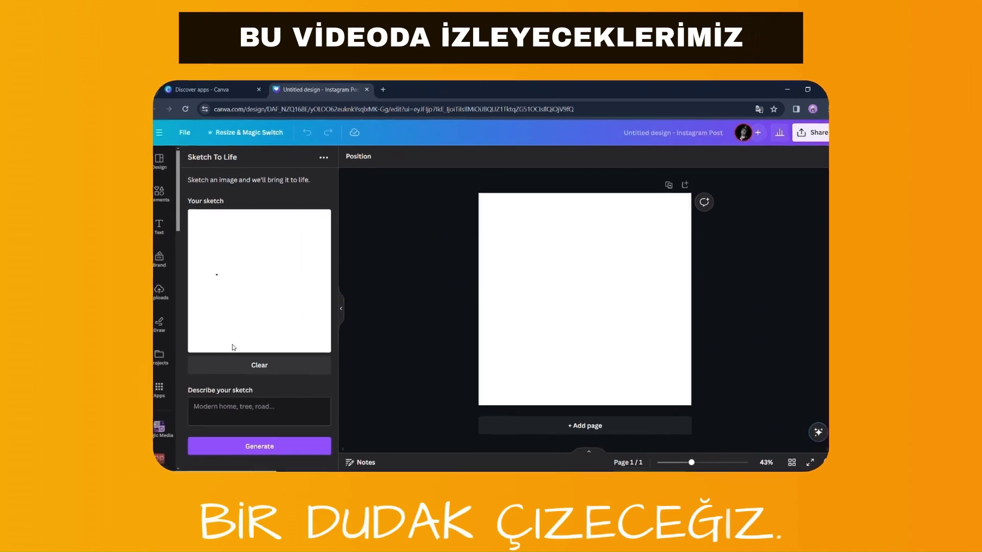
- Sketch the upper outline of a pair of lips on the blank Sketch To Life drawing area
{"action": "left_click_drag", "start_coordinate": [212, 275], "coordinate": [289, 267]}
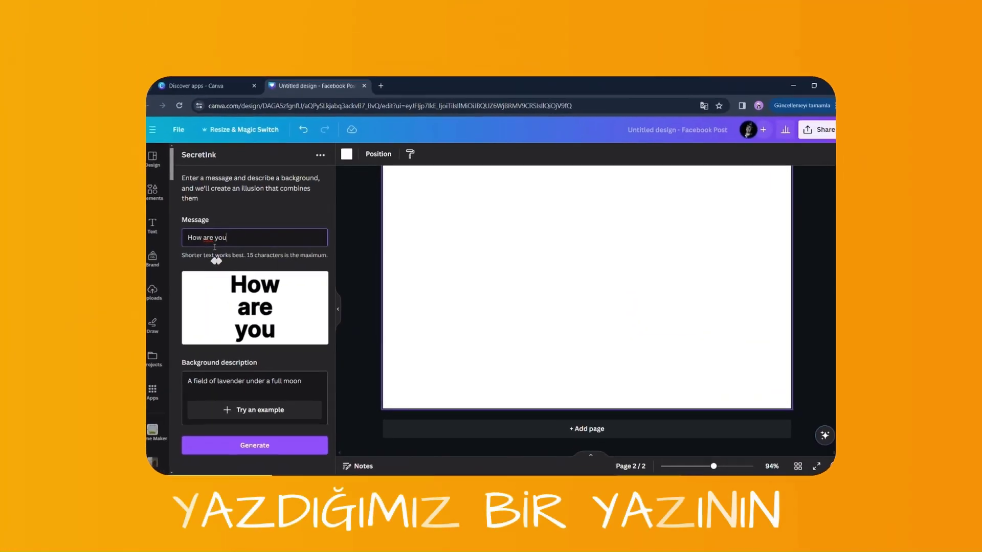
- Generate a SecretInk image hiding "Good morning" in "A cobblestone street in a quaint European village" and enlarge it on the page
{"action": "type", "text": "?"}
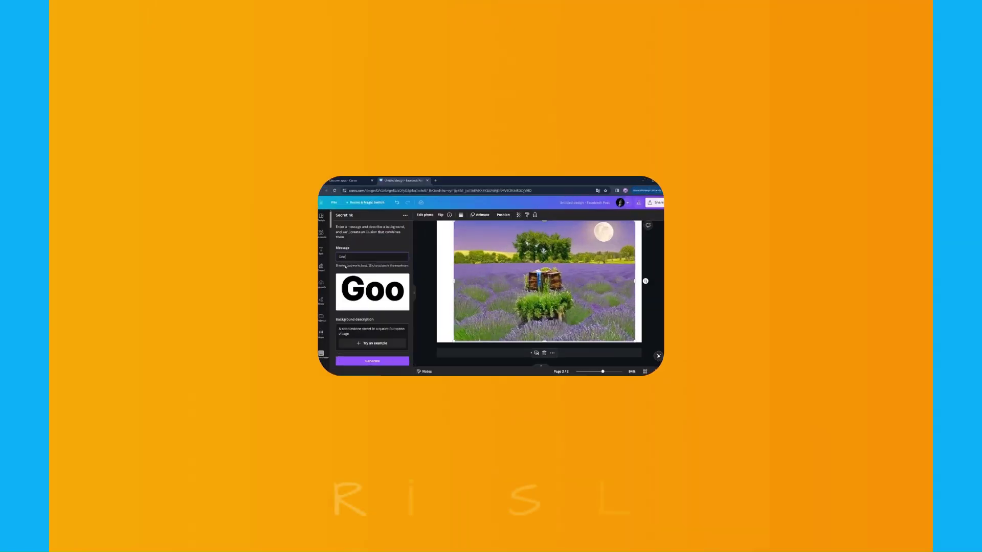
{"action": "type", "text": "d morning"}
{"action": "left_click", "coordinate": [387, 361]}
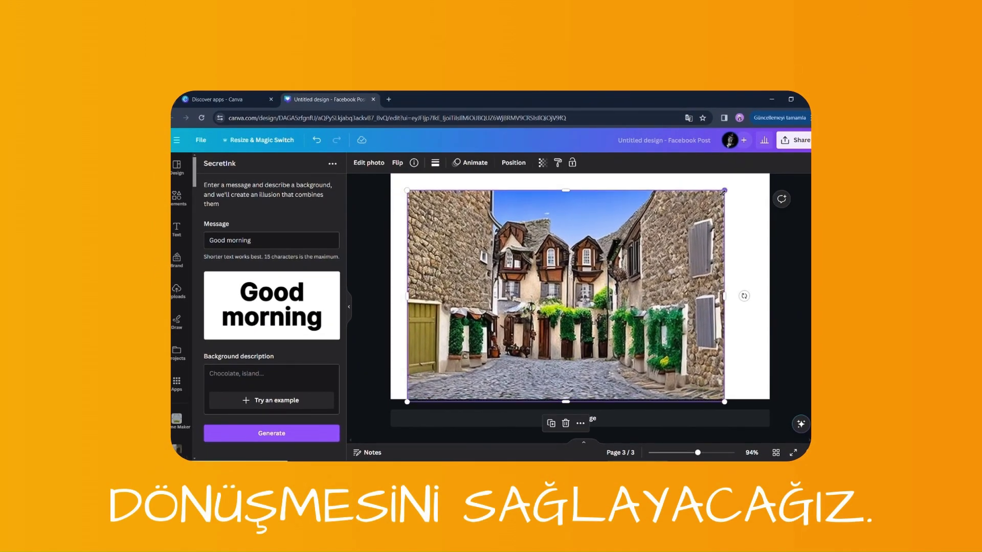
{"action": "left_click_drag", "start_coordinate": [724, 191], "coordinate": [730, 189]}
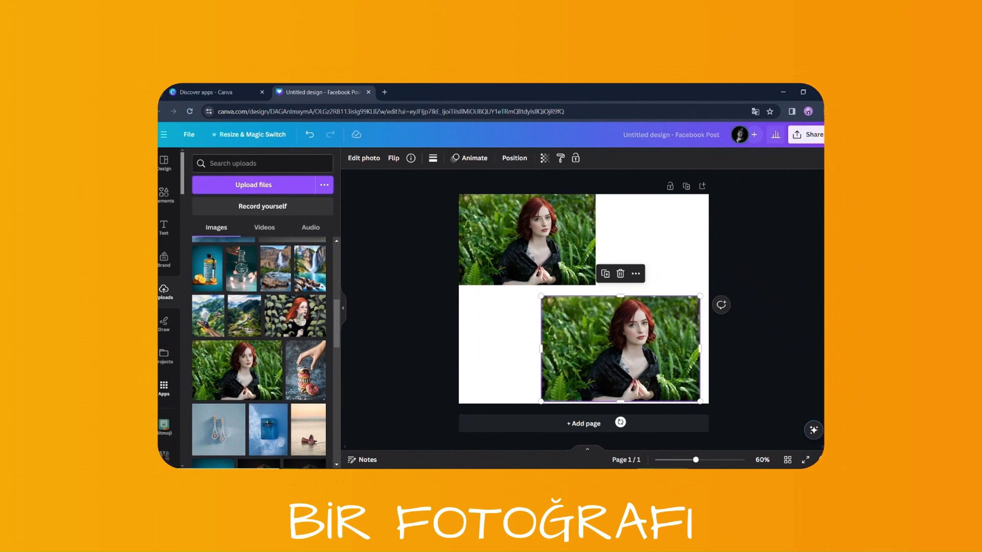
- Open the list of apps, and select the lower black-and-white portrait on page 2
{"action": "left_click", "coordinate": [163, 387]}
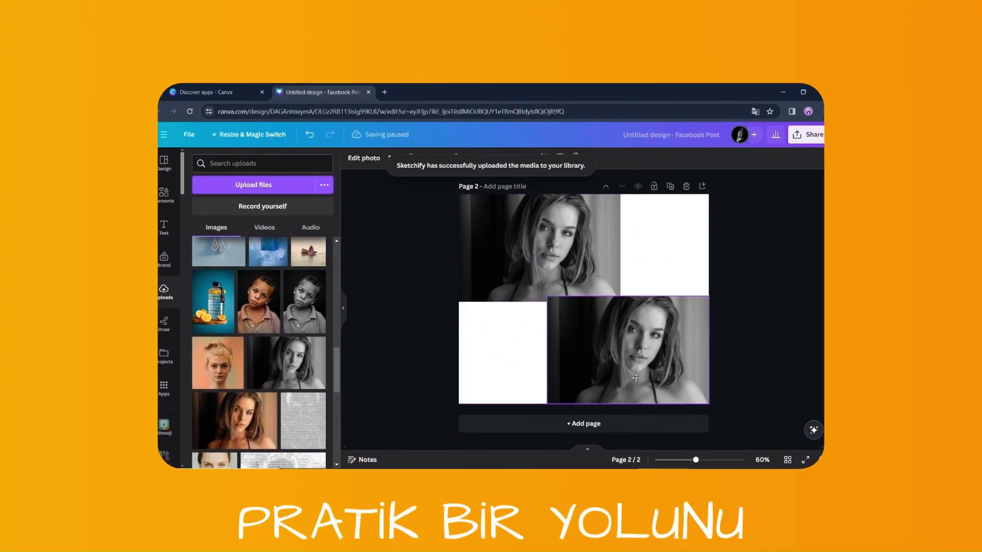
{"action": "left_click", "coordinate": [636, 377]}
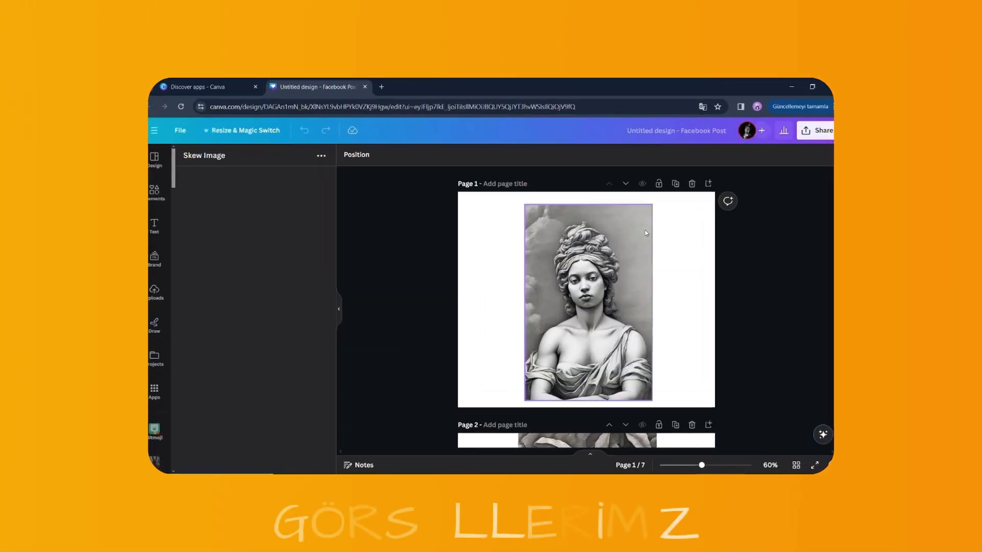
- Resize the skewed statue copy on page 1, and add the red-haired woman's photo skewed -31 degrees horizontally and 34 degrees vertically
{"action": "left_click", "coordinate": [642, 234]}
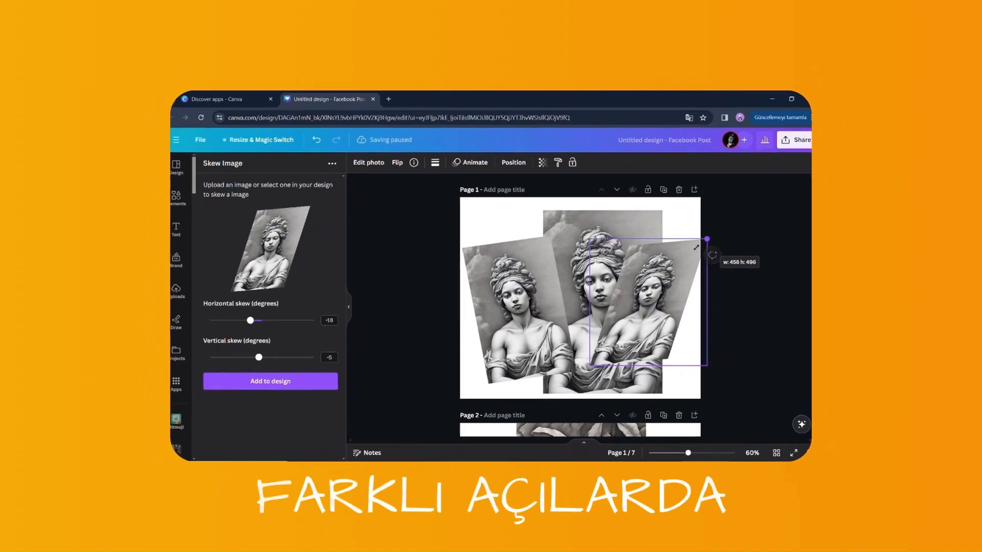
{"action": "left_click_drag", "start_coordinate": [702, 256], "coordinate": [703, 246]}
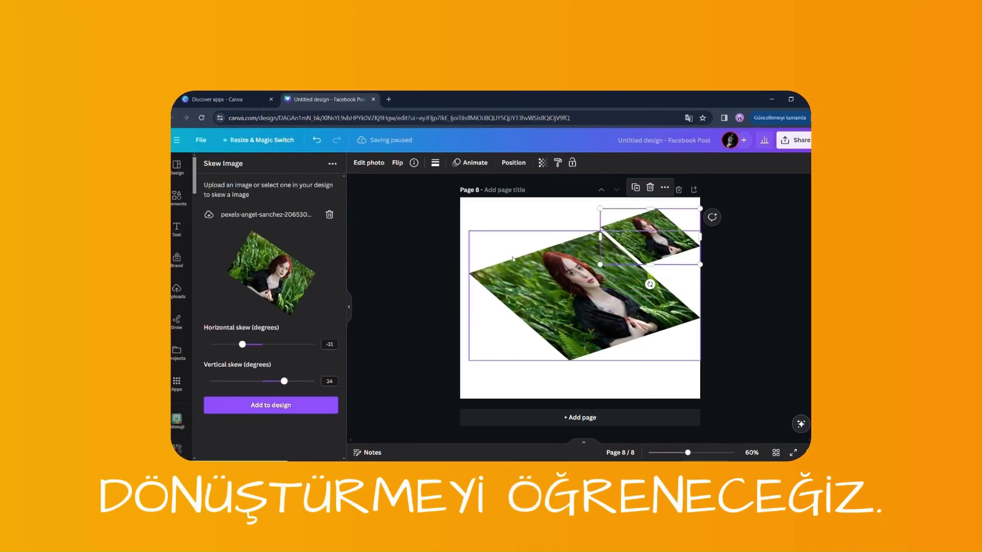
{"action": "left_click", "coordinate": [270, 405]}
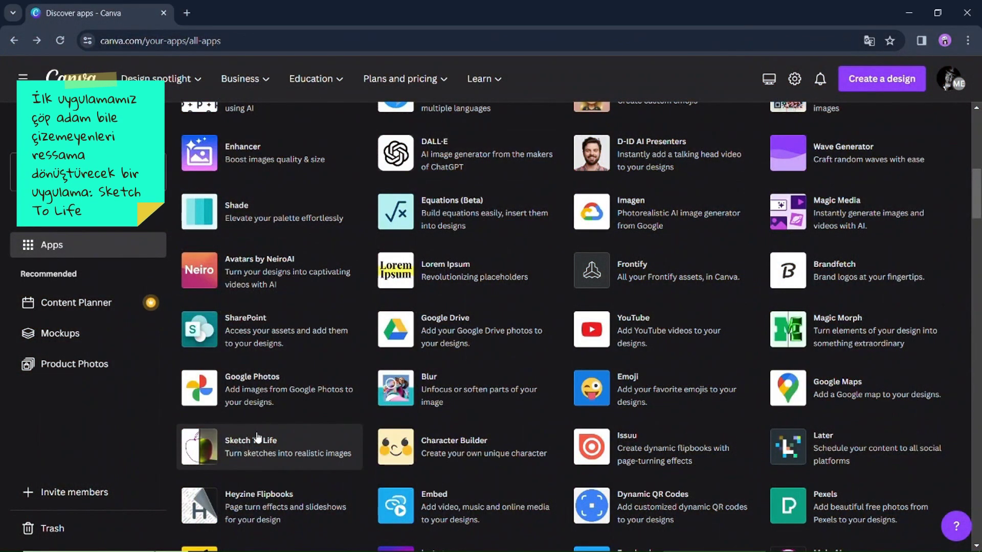
- Open the Sketch To Life app in a new Instagram Post (Square) design
{"action": "left_click", "coordinate": [258, 439]}
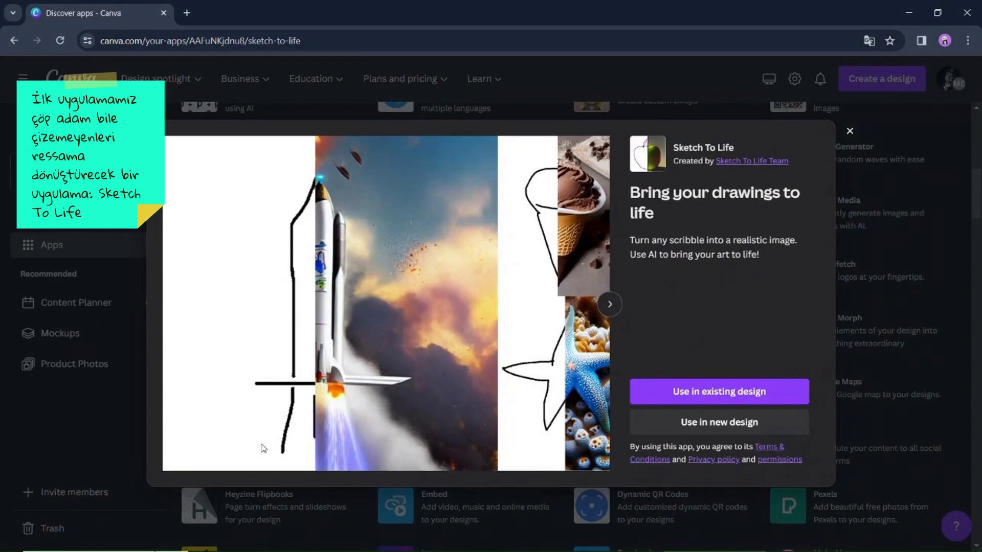
{"action": "left_click", "coordinate": [719, 422]}
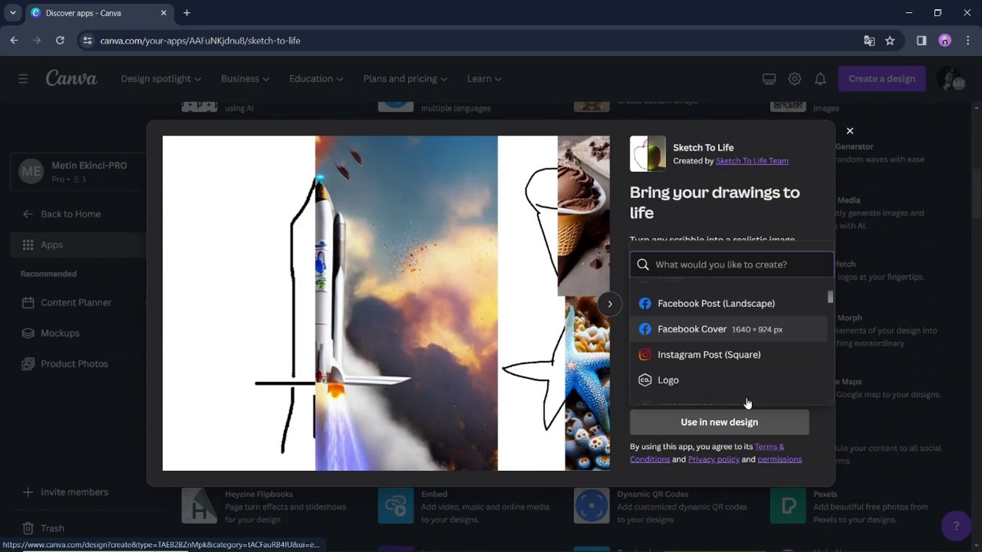
{"action": "left_click", "coordinate": [701, 353]}
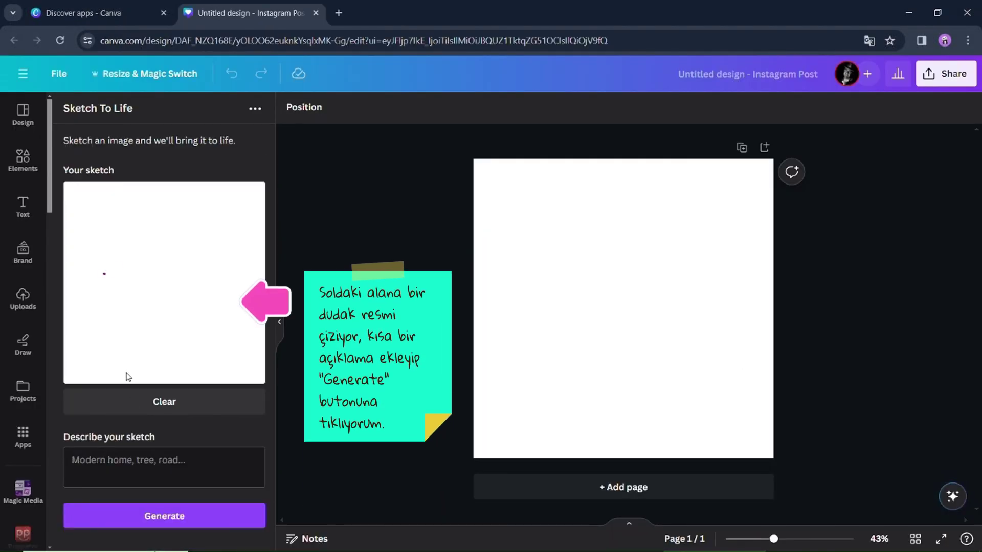
- Sketch a pair of closed lips, describe the sketch as lips, and generate the image
{"action": "mouse_move", "coordinate": [103, 274]}
{"action": "left_mouse_down"}
{"action": "mouse_move", "coordinate": [157, 258]}
{"action": "mouse_move", "coordinate": [209, 263]}
{"action": "left_mouse_up"}
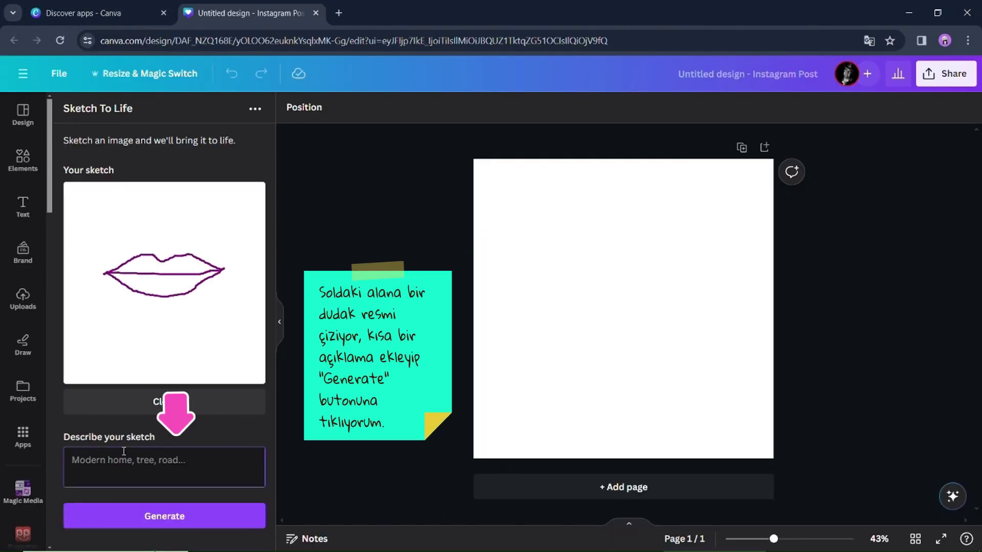
{"action": "type", "text": "n lips"}
{"action": "left_click", "coordinate": [216, 509]}
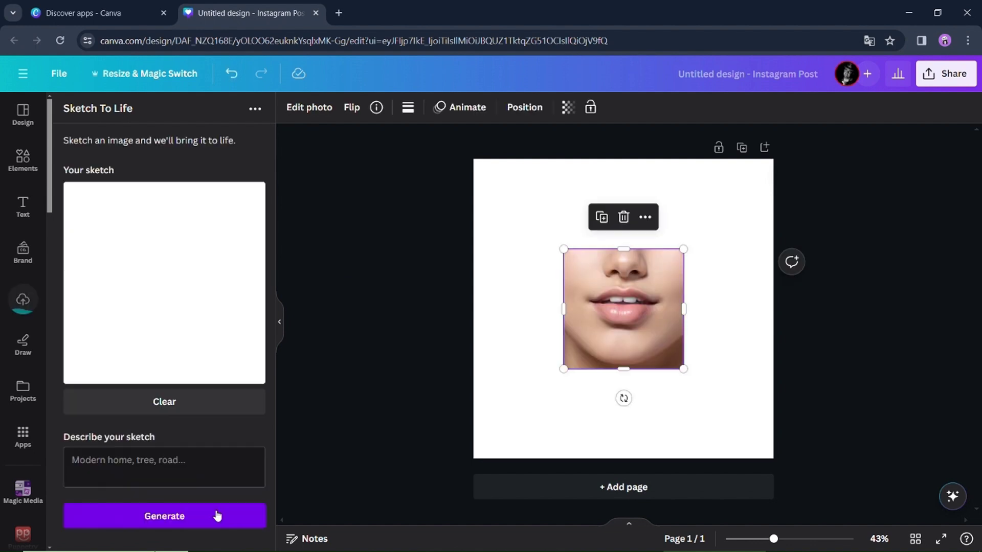
- Set the generated lips image as the page background and add a second page
{"action": "right_click", "coordinate": [640, 307]}
{"action": "left_click", "coordinate": [712, 503]}
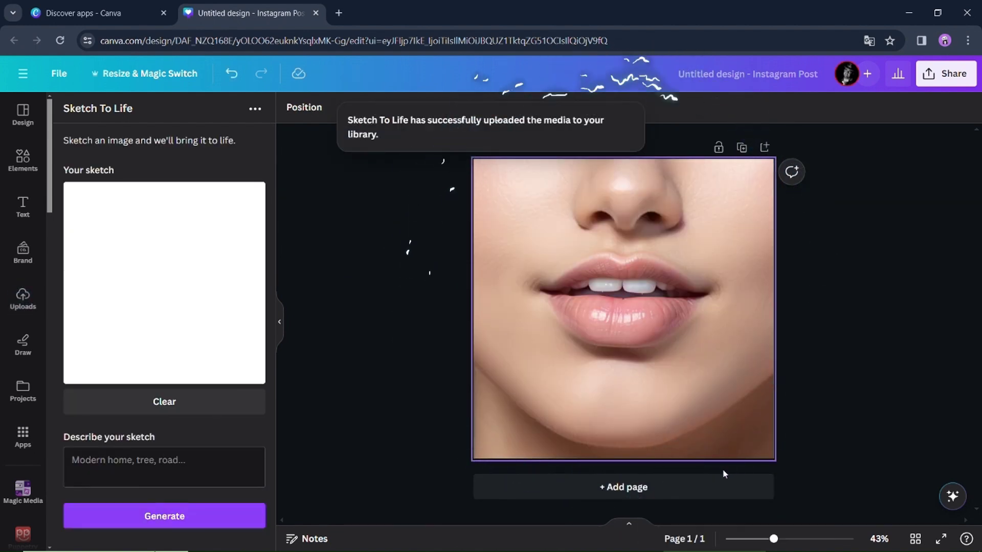
{"action": "left_click", "coordinate": [701, 485]}
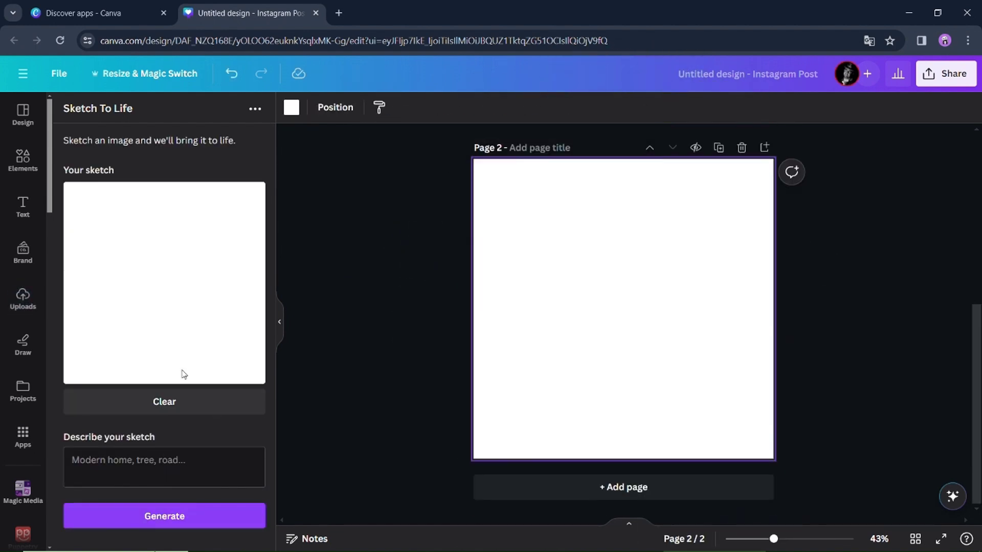
- Sketch an eye with an eyebrow, describe it as "Eye", and generate the image
{"action": "mouse_move", "coordinate": [110, 281]}
{"action": "left_mouse_down"}
{"action": "mouse_move", "coordinate": [174, 269]}
{"action": "mouse_move", "coordinate": [200, 279]}
{"action": "mouse_move", "coordinate": [173, 290]}
{"action": "mouse_move", "coordinate": [109, 283]}
{"action": "mouse_move", "coordinate": [158, 263]}
{"action": "mouse_move", "coordinate": [132, 290]}
{"action": "mouse_move", "coordinate": [164, 271]}
{"action": "left_mouse_up"}
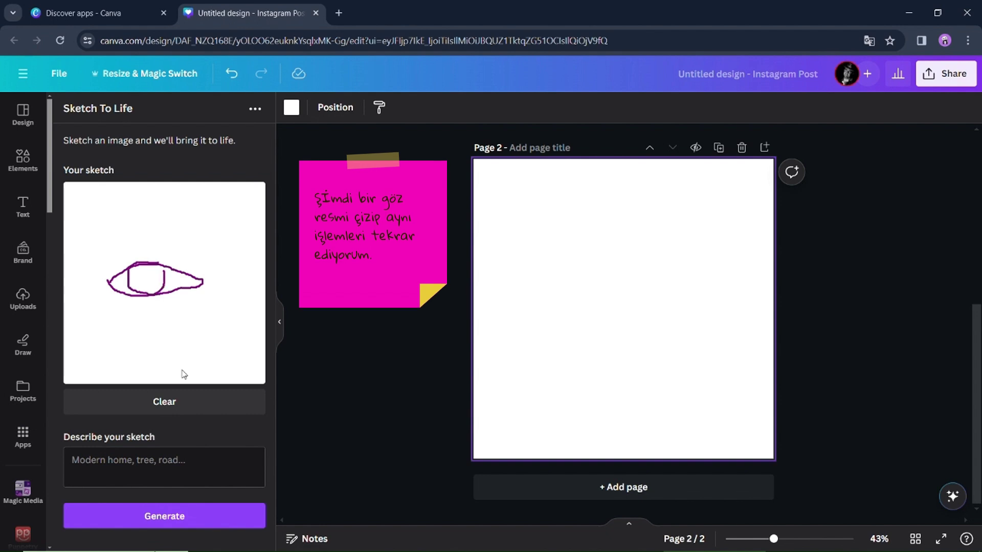
{"action": "left_click", "coordinate": [118, 464]}
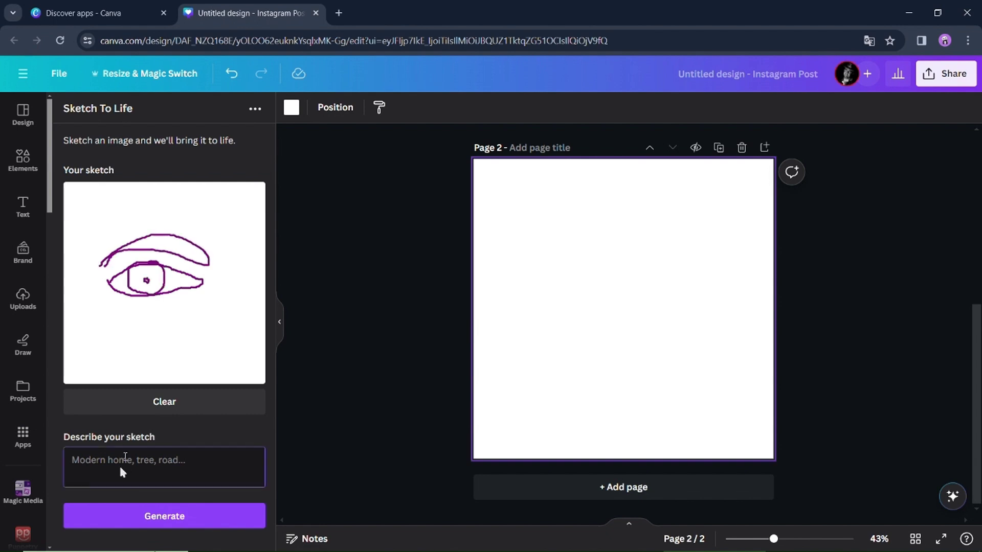
{"action": "type", "text": "Eye"}
{"action": "left_click", "coordinate": [180, 513]}
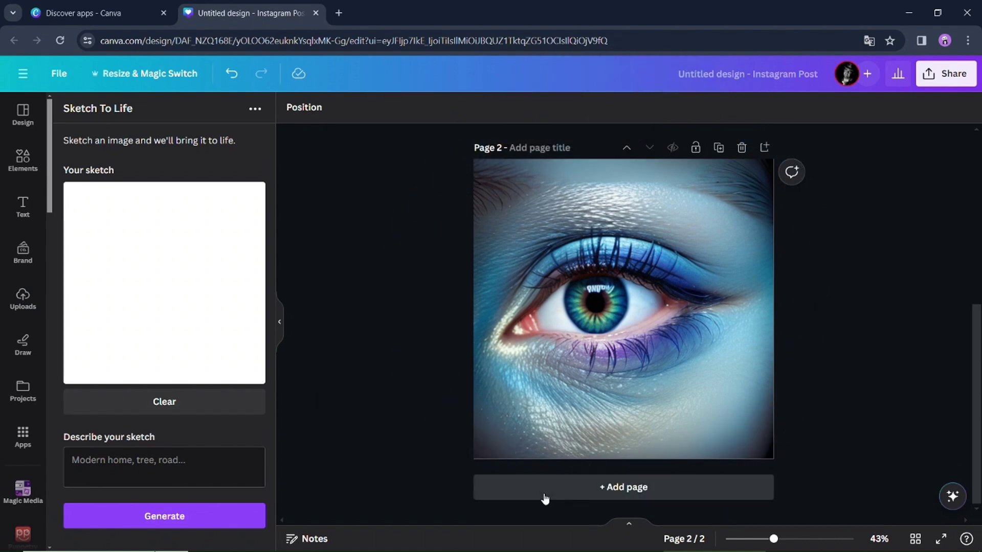
- Add a third page and generate an image from a sketch of a house described as "Home"
{"action": "left_click", "coordinate": [615, 492]}
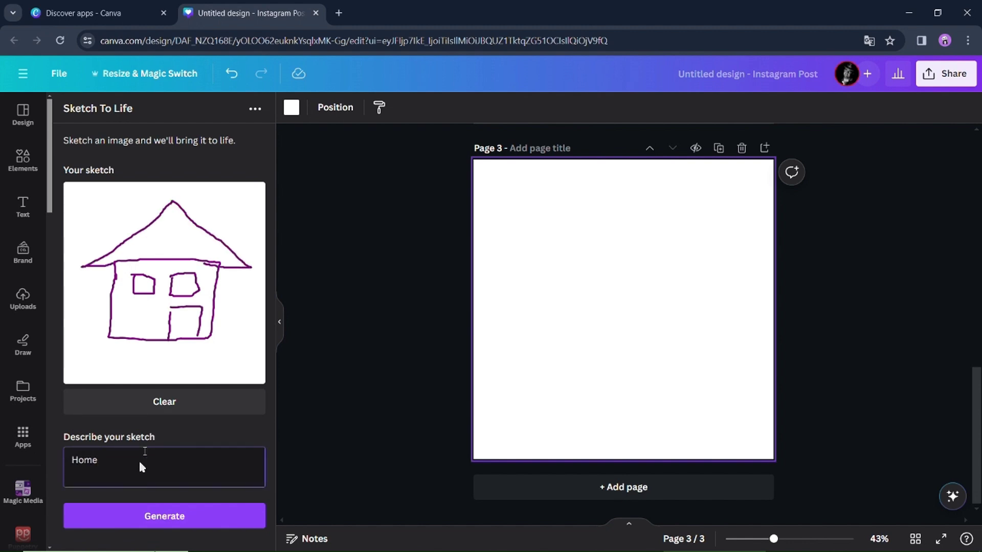
{"action": "left_click", "coordinate": [215, 520]}
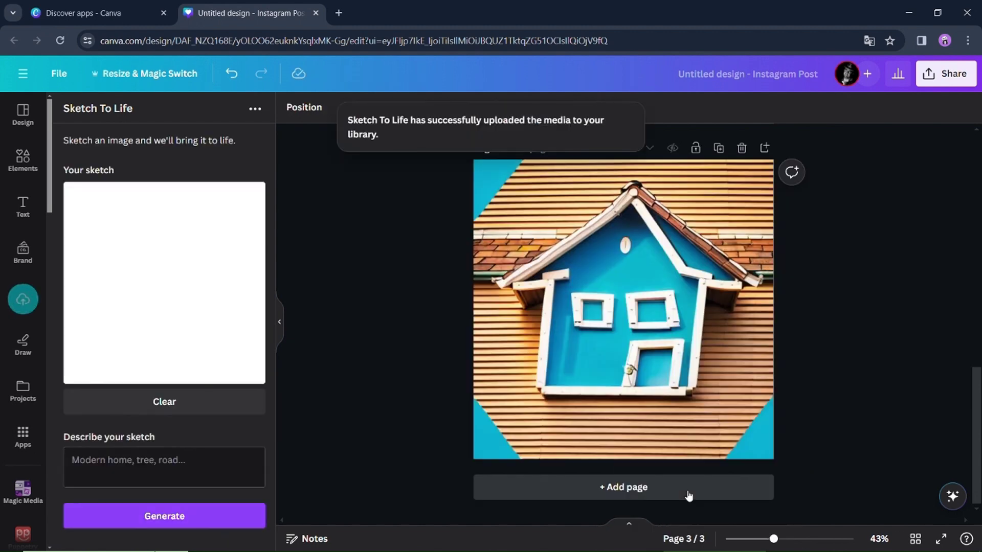
- Generate an image from a side-view face sketch described as "Profile portrait" and set it as the background of page 4
{"action": "left_click", "coordinate": [132, 463]}
{"action": "type", "text": "Profil"}
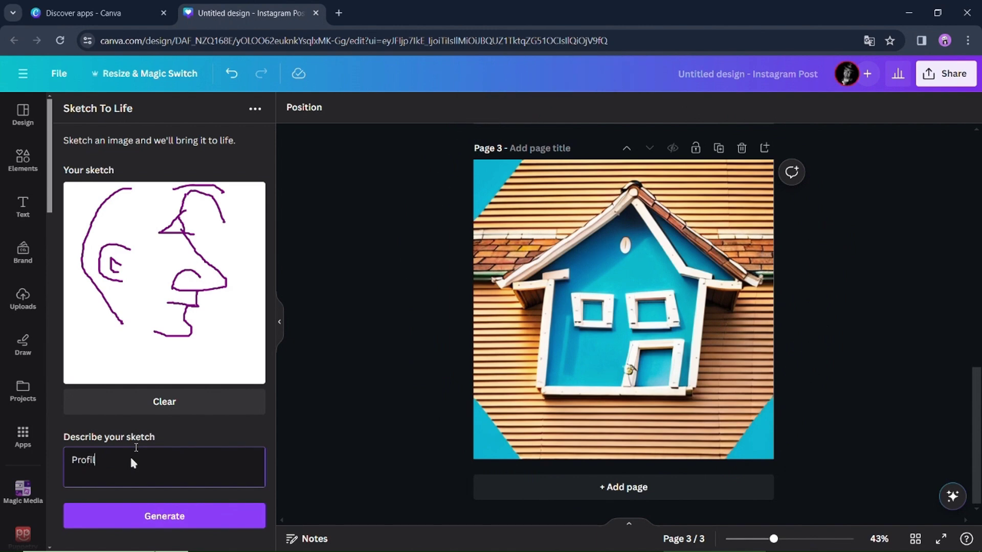
{"action": "type", "text": "e portrait"}
{"action": "left_click", "coordinate": [186, 521]}
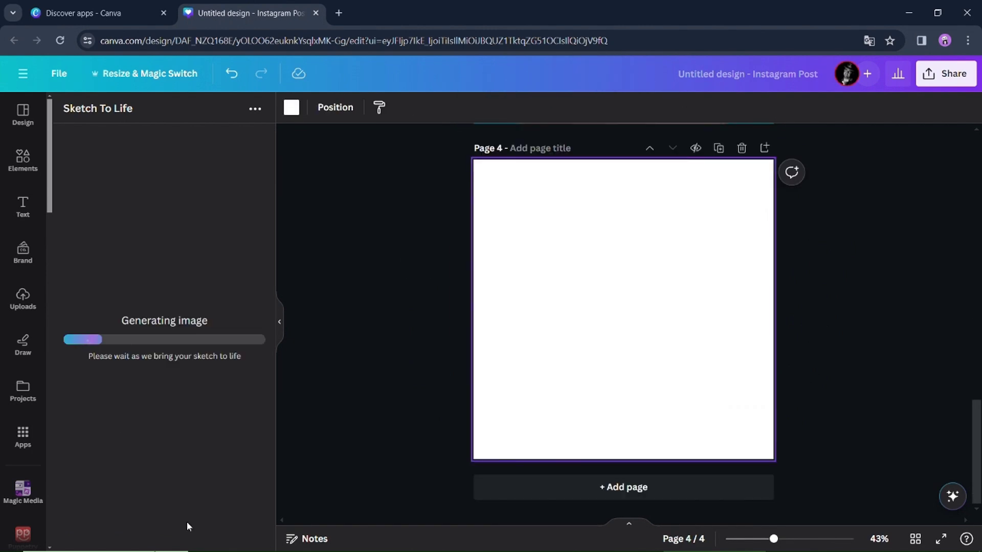
{"action": "right_click", "coordinate": [603, 307]}
{"action": "left_click", "coordinate": [657, 502]}
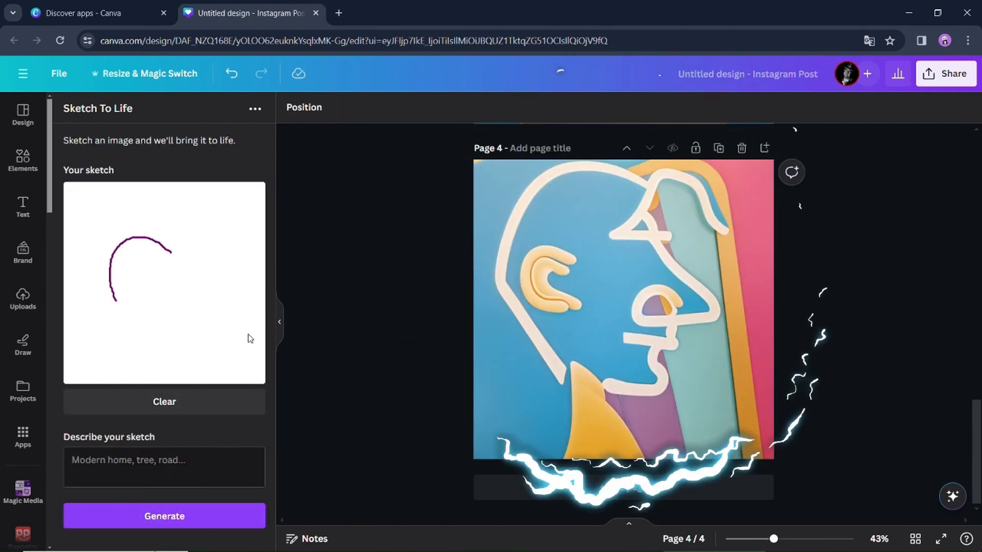
- Generate an image from an apple sketch described as "An Apple" and set it as the background of page 5
{"action": "left_click", "coordinate": [145, 461]}
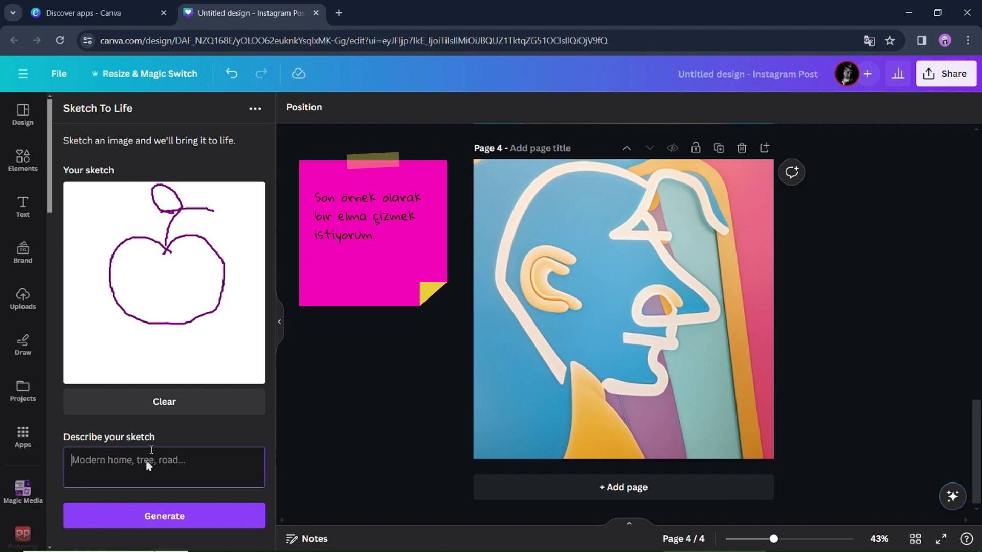
{"action": "type", "text": "An Apple"}
{"action": "left_click", "coordinate": [199, 512]}
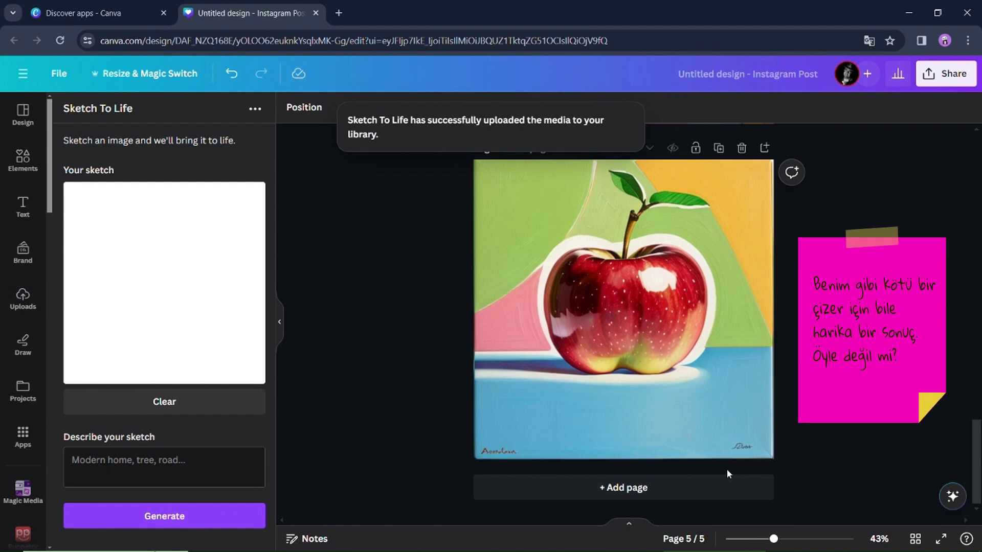
{"action": "left_click", "coordinate": [726, 469]}
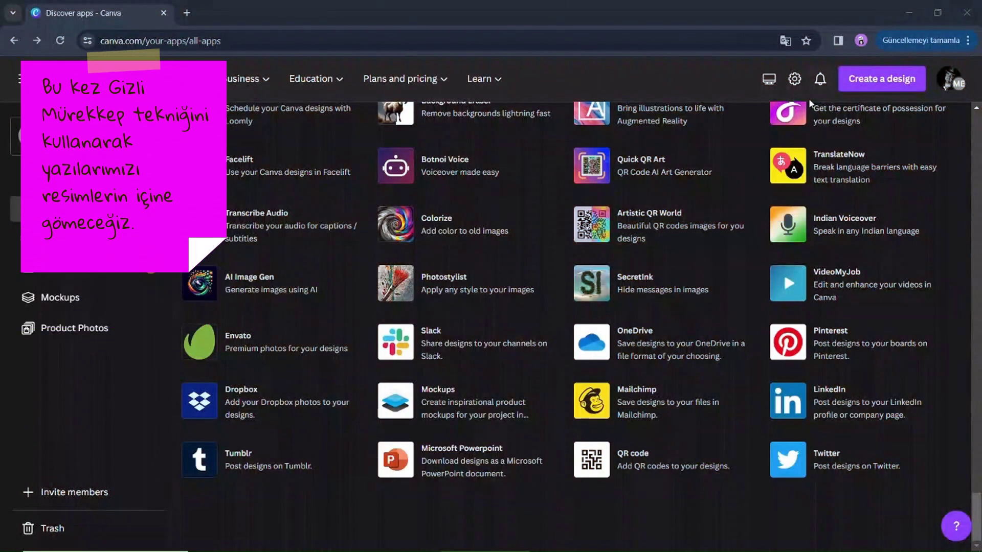
- Open the SecretInk app in a new Facebook Post (Landscape) design
{"action": "left_click", "coordinate": [640, 288]}
{"action": "left_click", "coordinate": [749, 421]}
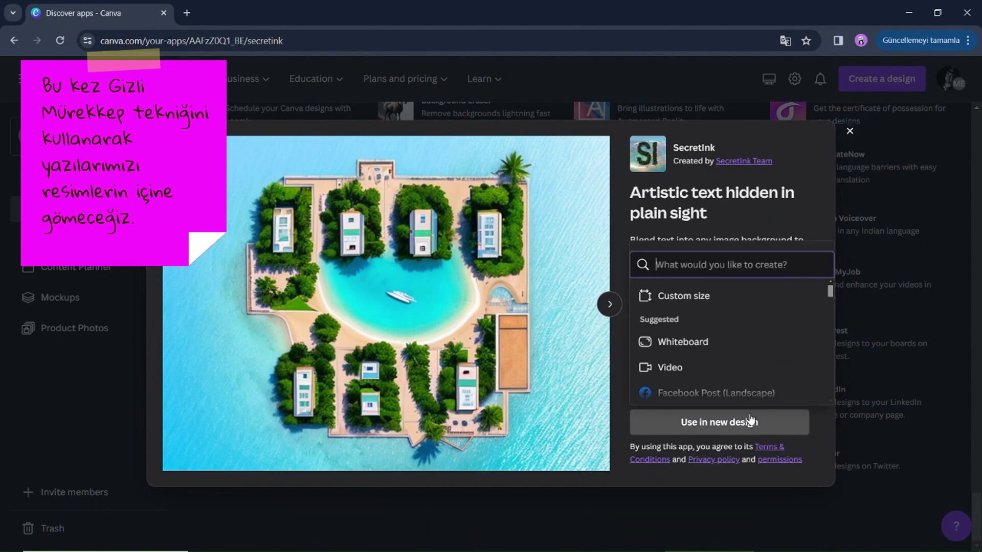
{"action": "left_click", "coordinate": [727, 404]}
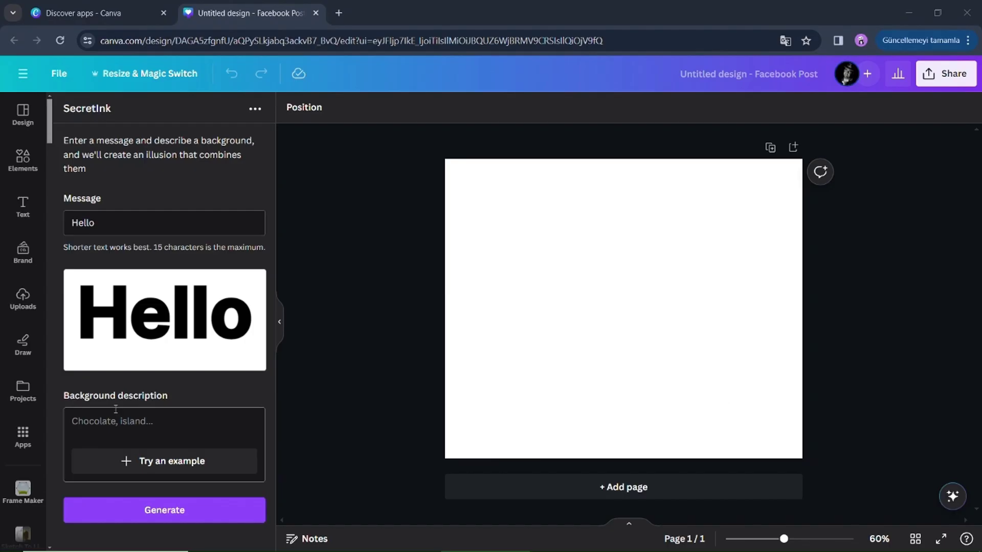
- Generate a SecretInk image hiding "Hello" in the background "Forest overlooking a lake" and enlarge it on the page
{"action": "left_click", "coordinate": [144, 457]}
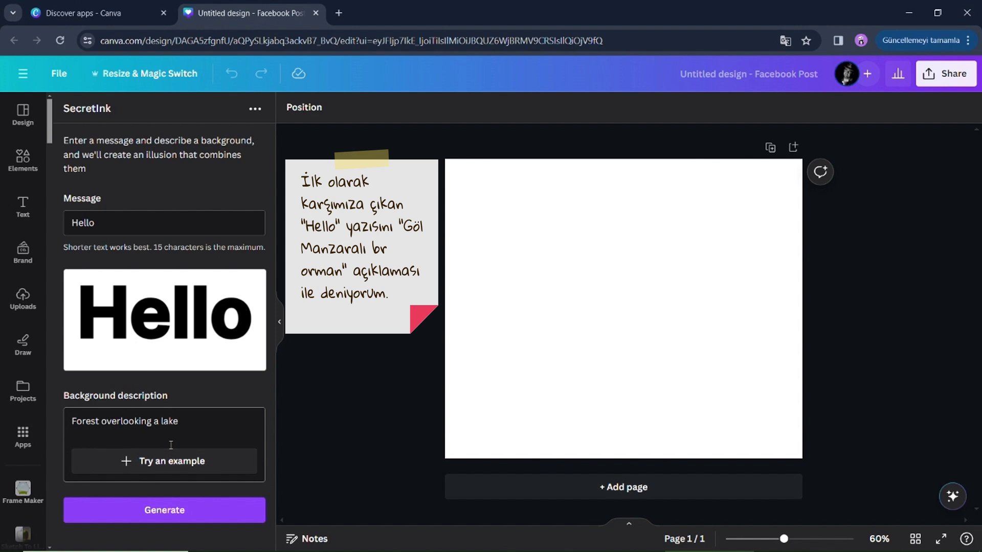
{"action": "left_click", "coordinate": [189, 517]}
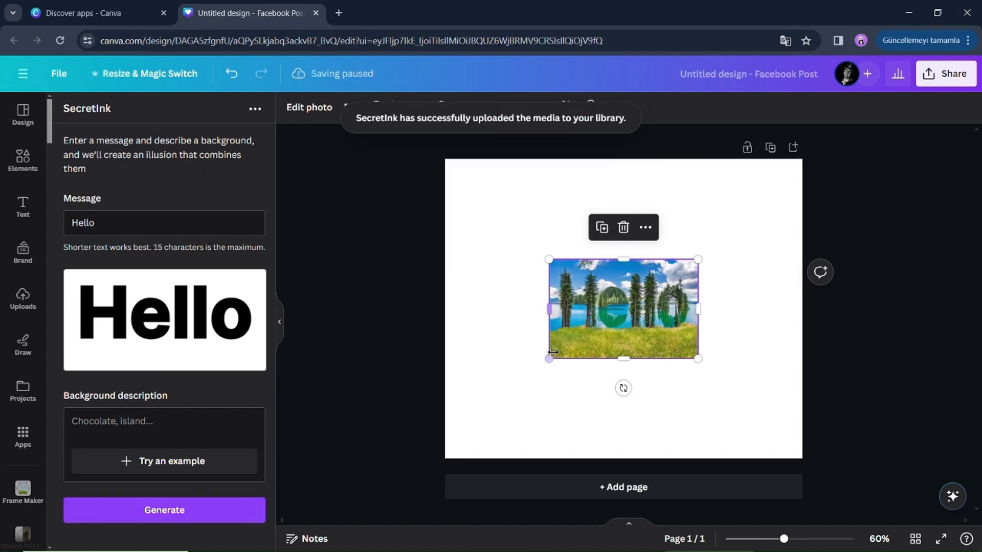
{"action": "left_click_drag", "start_coordinate": [692, 185], "coordinate": [444, 291]}
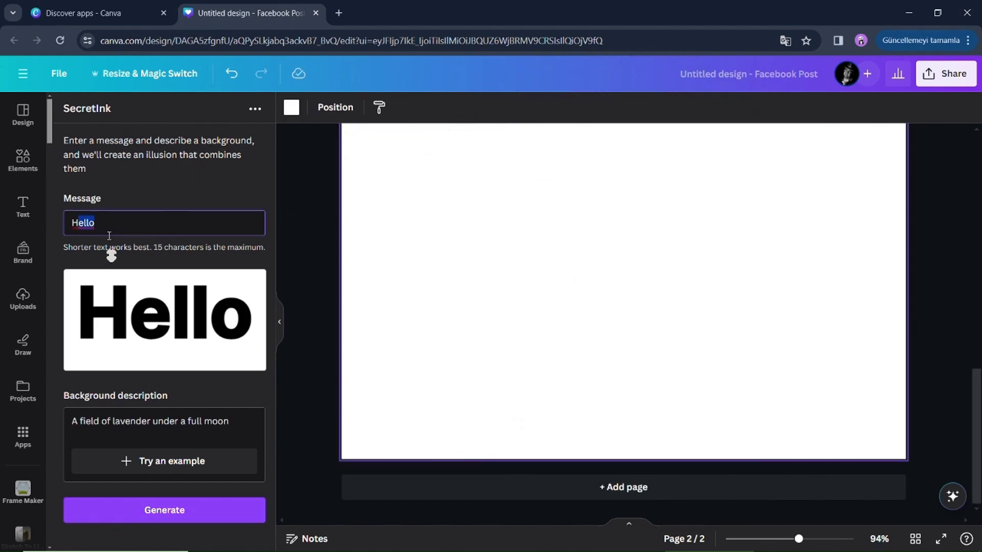
- Generate an image hiding "How are you?" in "A field of lavender under a full moon" and enlarge it on page 2
{"action": "type", "text": "ow are you?"}
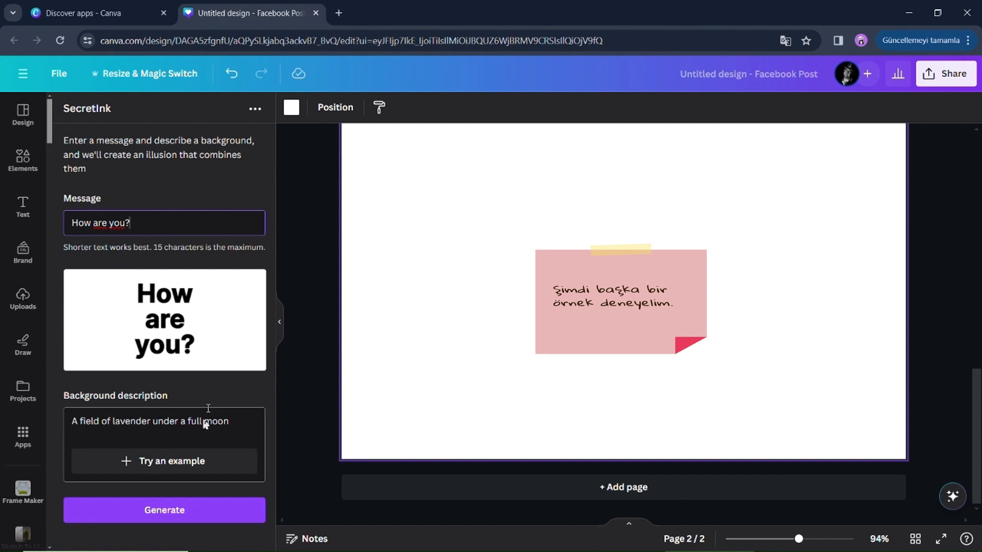
{"action": "left_click", "coordinate": [197, 503]}
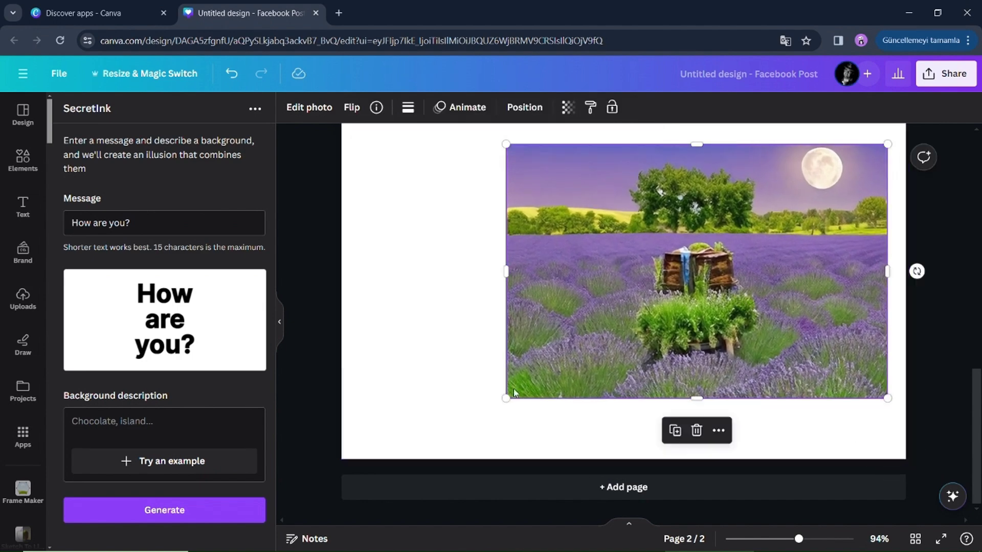
{"action": "left_click_drag", "start_coordinate": [514, 393], "coordinate": [428, 451]}
{"action": "left_click_drag", "start_coordinate": [422, 142], "coordinate": [388, 124]}
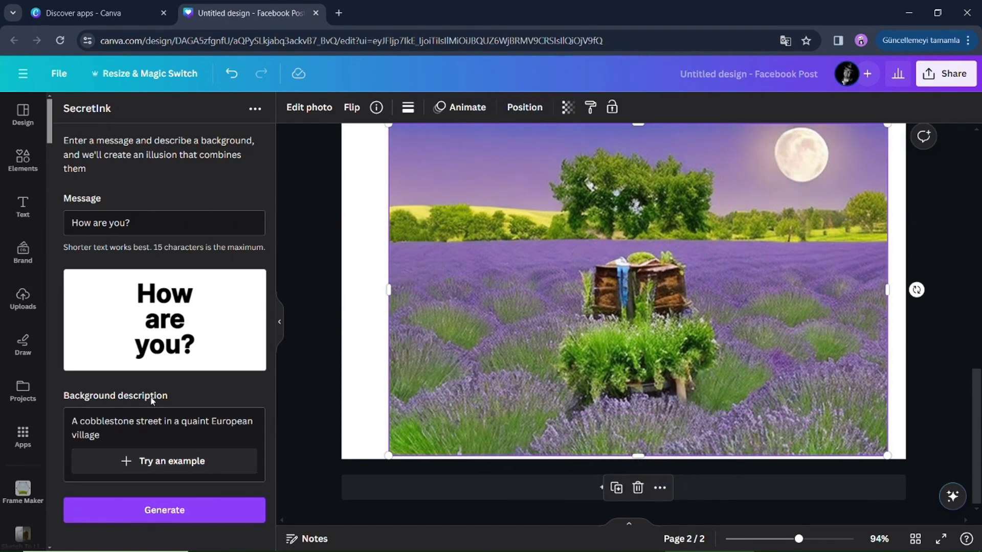
- Generate an image hiding "Good morning" in "A cobblestone street in a quaint European village" and enlarge it on a new page 3
{"action": "type", "text": "Good morning"}
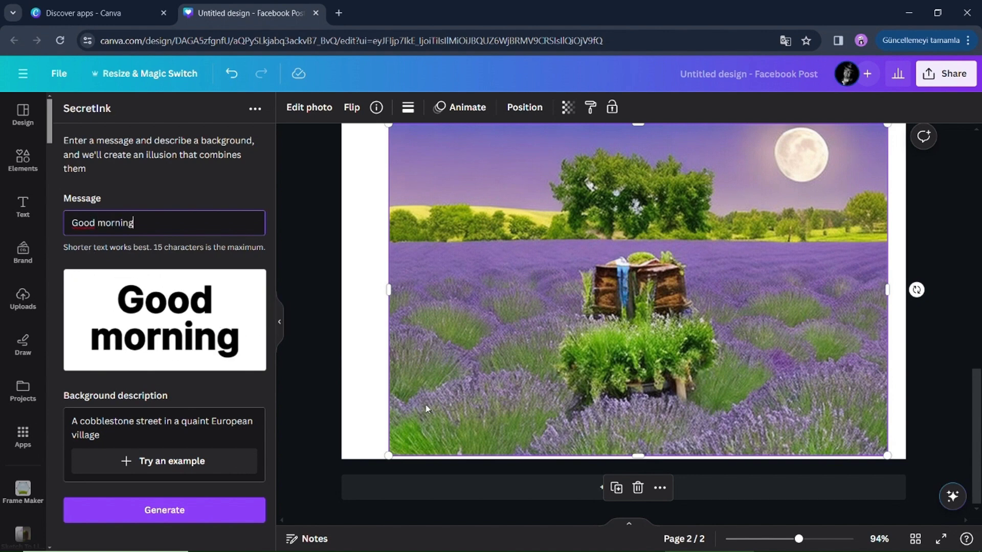
{"action": "left_click", "coordinate": [730, 499]}
{"action": "scroll", "coordinate": [730, 500], "scroll_direction": "down", "scroll_amount": 5}
{"action": "left_click", "coordinate": [207, 510]}
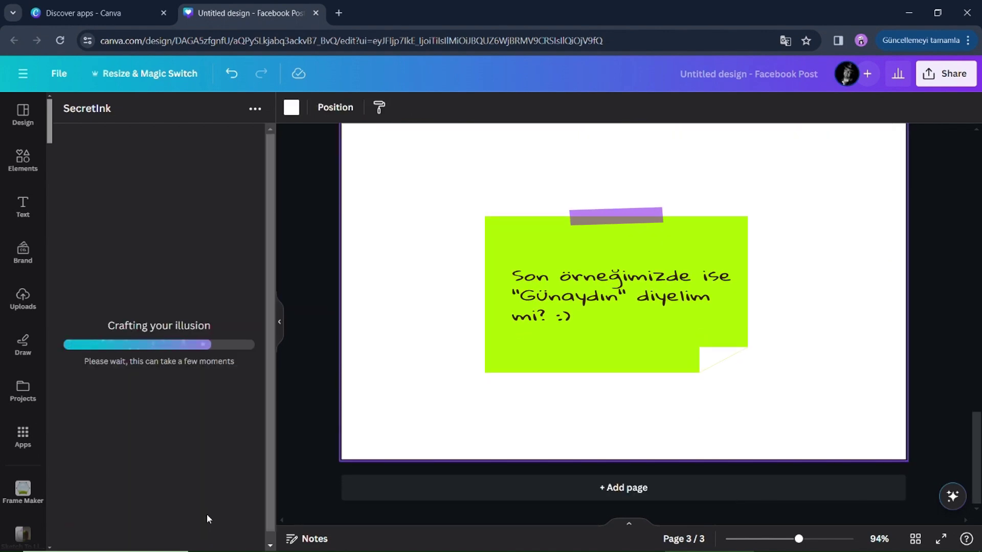
{"action": "left_click_drag", "start_coordinate": [741, 404], "coordinate": [839, 464]}
{"action": "left_click_drag", "start_coordinate": [839, 145], "coordinate": [874, 125]}
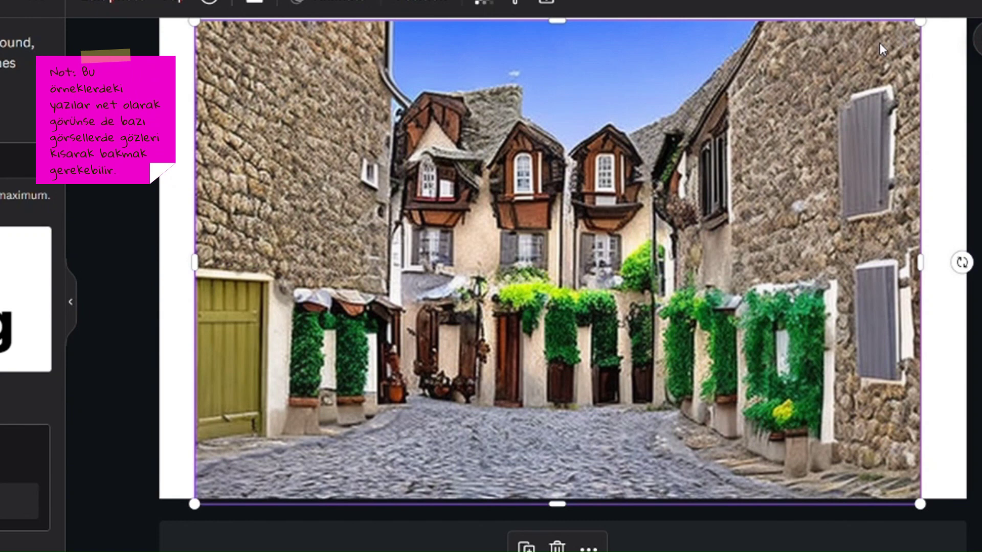
- Examine the hidden-message images on pages 1 to 3 to see how the text blends into each background
{"action": "scroll", "coordinate": [880, 43], "scroll_direction": "up", "scroll_amount": 5}
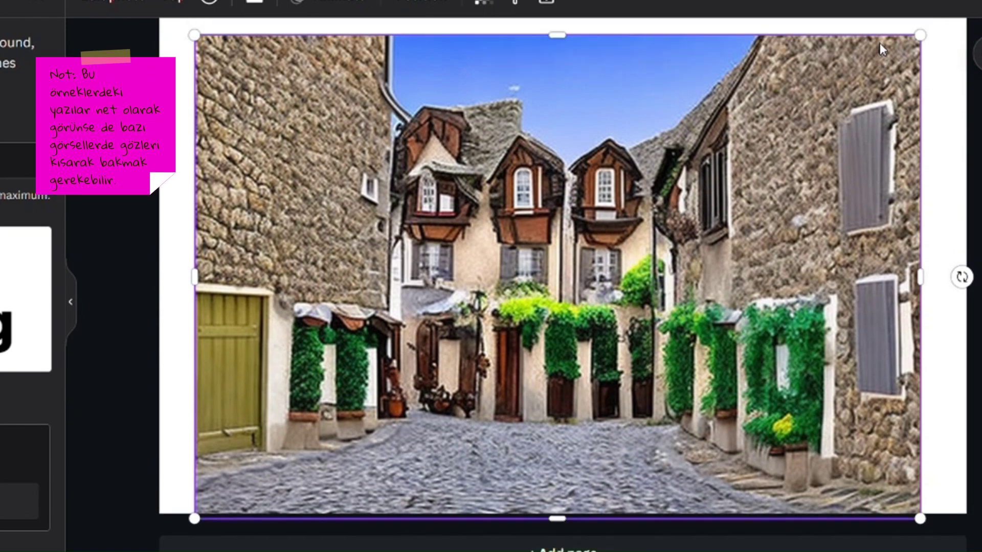
{"action": "scroll", "coordinate": [879, 43], "scroll_direction": "up", "scroll_amount": 5}
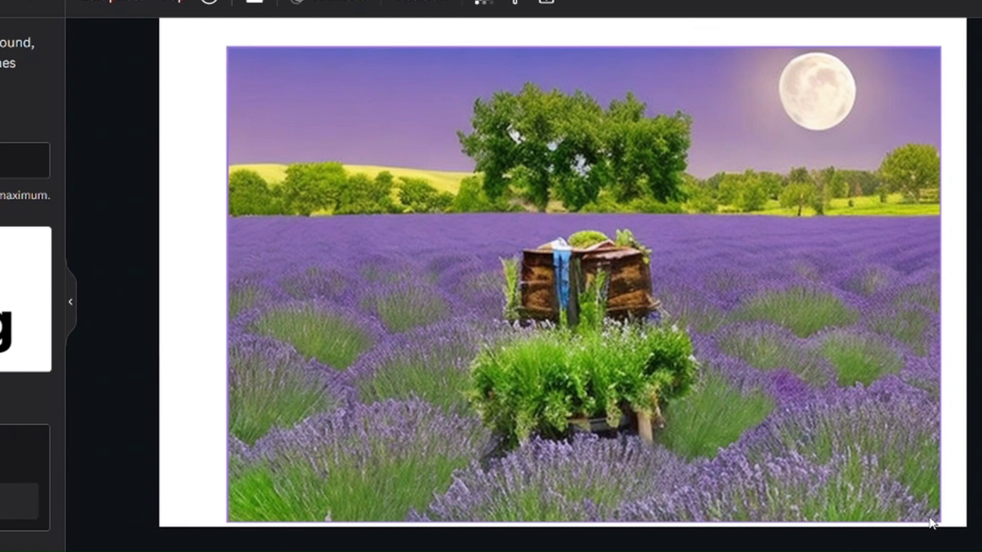
{"action": "scroll", "coordinate": [930, 523], "scroll_direction": "up", "scroll_amount": 4}
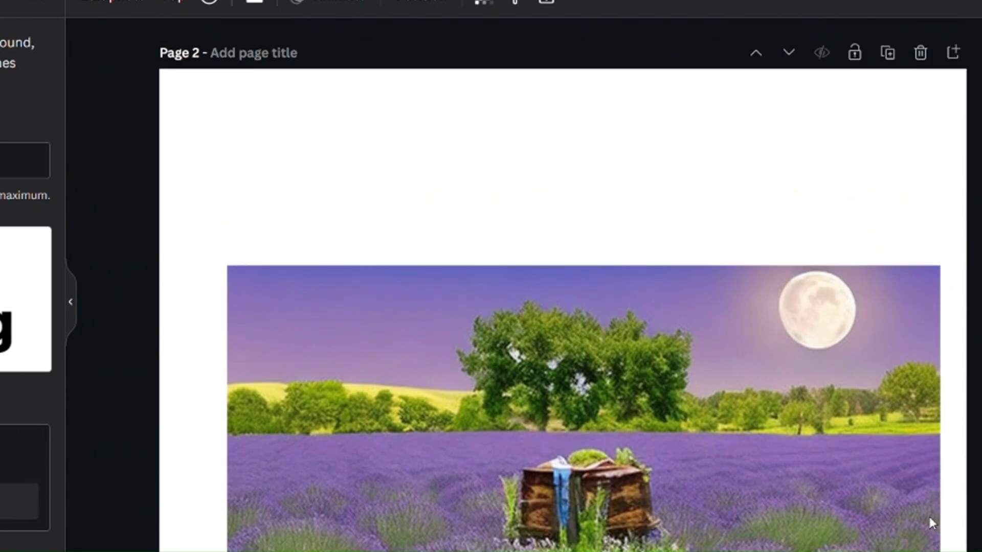
{"action": "scroll", "coordinate": [931, 523], "scroll_direction": "up", "scroll_amount": 3}
{"action": "scroll", "coordinate": [931, 522], "scroll_direction": "up", "scroll_amount": 7}
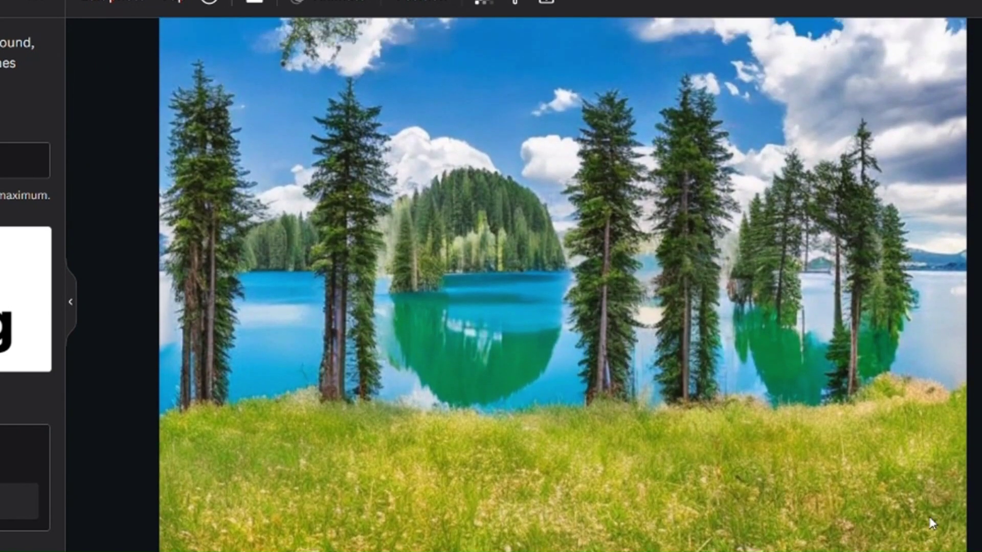
{"action": "scroll", "coordinate": [930, 522], "scroll_direction": "down", "scroll_amount": 2}
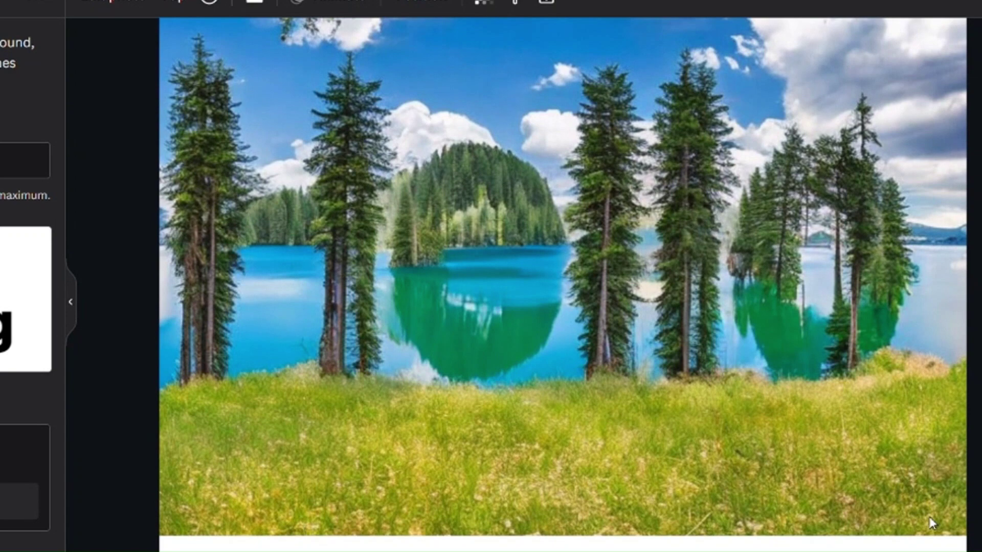
{"action": "scroll", "coordinate": [931, 522], "scroll_direction": "down", "scroll_amount": 10}
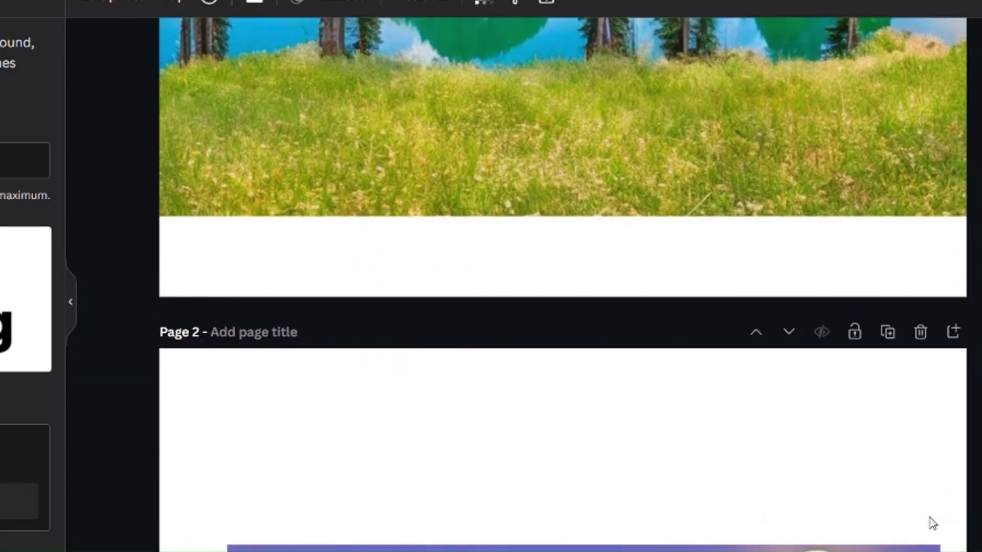
{"action": "scroll", "coordinate": [929, 521], "scroll_direction": "down", "scroll_amount": 2}
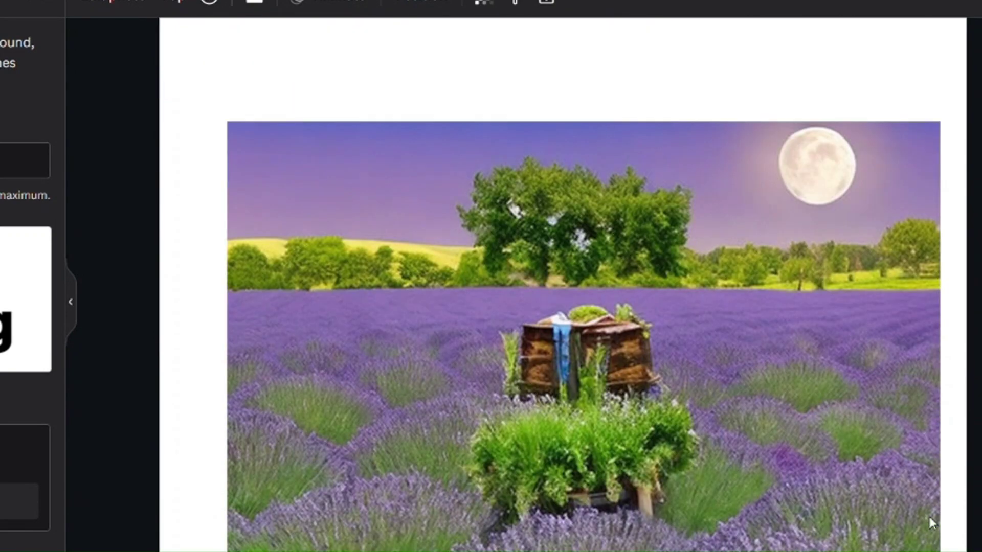
{"action": "scroll", "coordinate": [929, 521], "scroll_direction": "down", "scroll_amount": 6}
{"action": "scroll", "coordinate": [929, 519], "scroll_direction": "up", "scroll_amount": 2}
{"action": "scroll", "coordinate": [930, 519], "scroll_direction": "down", "scroll_amount": 2}
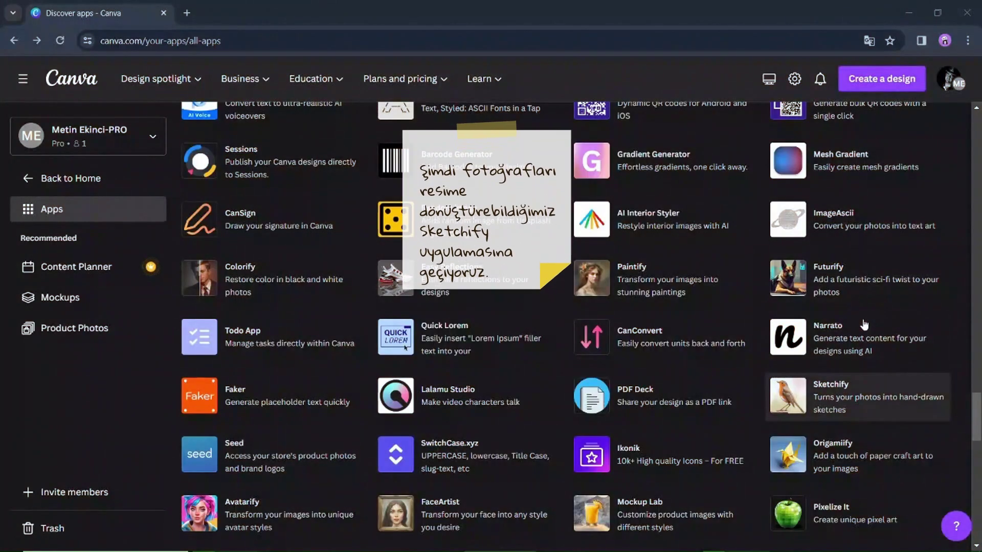
- Open the Sketchify app in a new Facebook Post (Landscape) design
{"action": "left_click", "coordinate": [860, 407]}
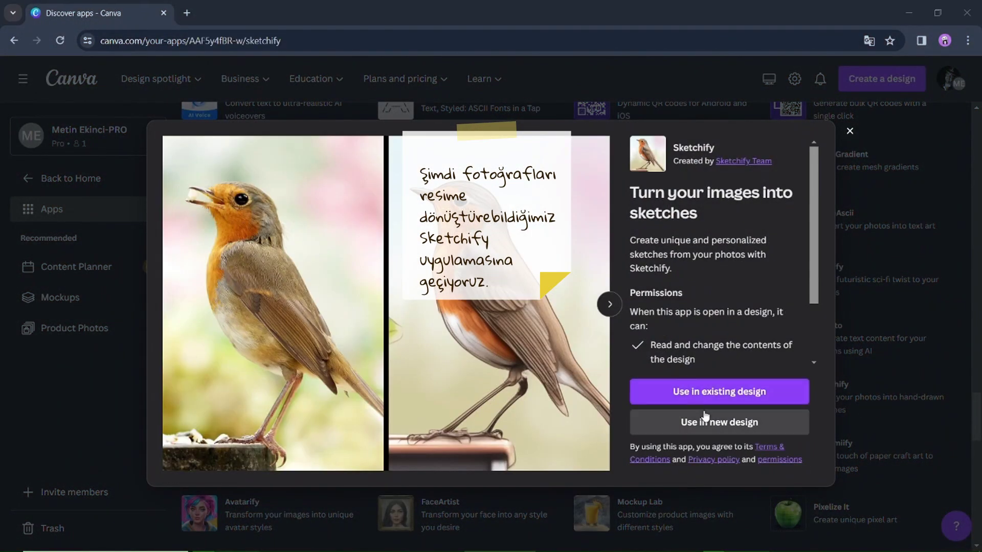
{"action": "left_click", "coordinate": [704, 417]}
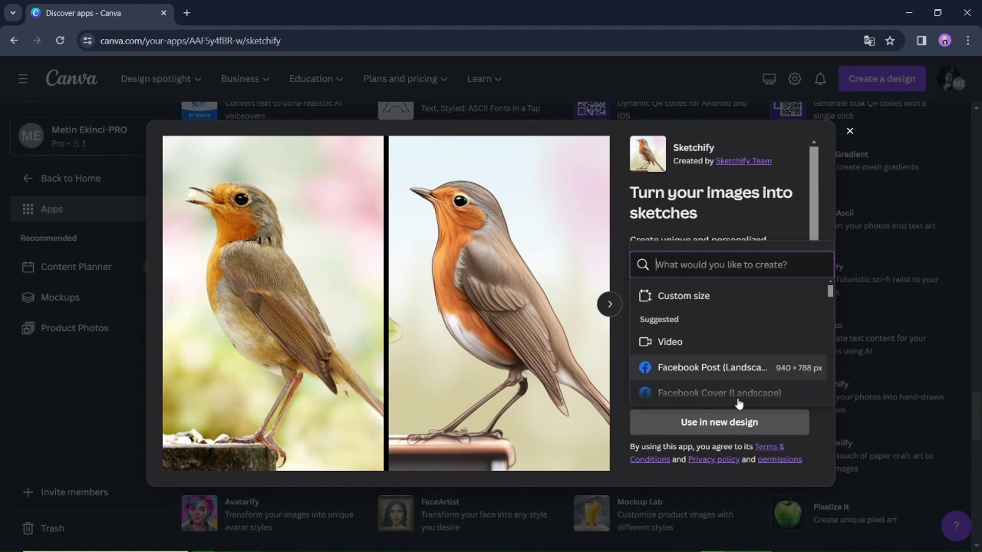
{"action": "left_click", "coordinate": [726, 368]}
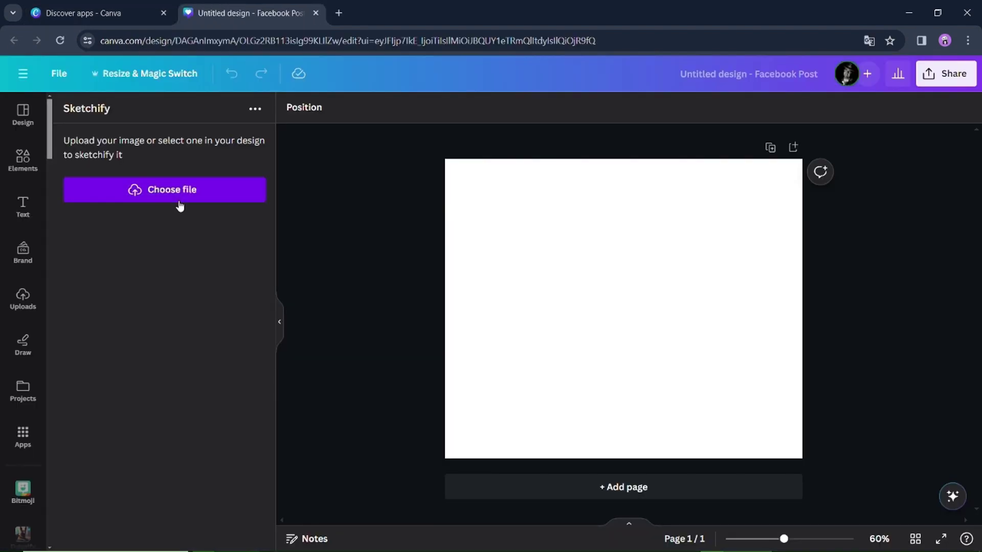
- Place the uploaded photo of the red-haired woman among ferns in the page's upper-left corner, with a slightly larger copy at the lower right
{"action": "left_click", "coordinate": [42, 313]}
{"action": "scroll", "coordinate": [223, 379], "scroll_direction": "down", "scroll_amount": 10}
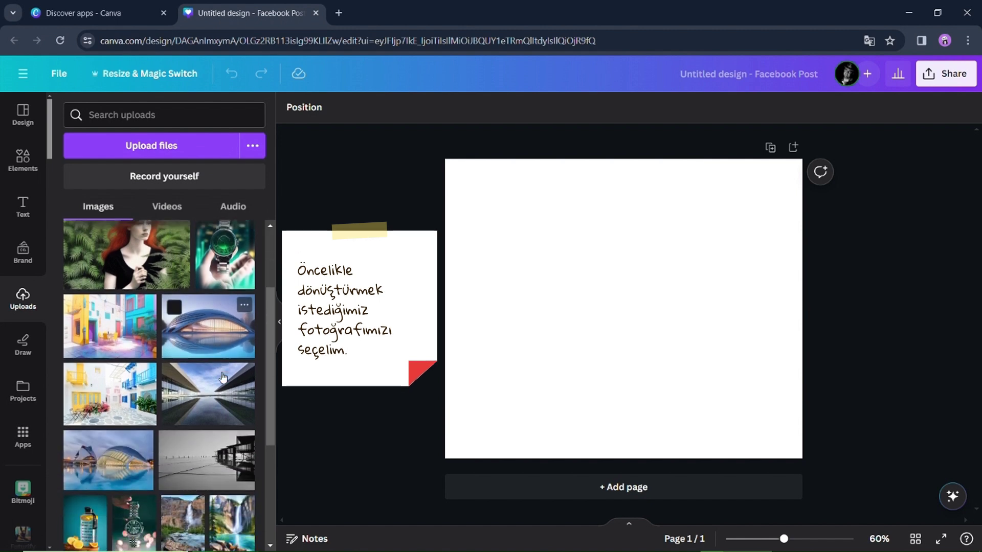
{"action": "scroll", "coordinate": [227, 390], "scroll_direction": "down", "scroll_amount": 2}
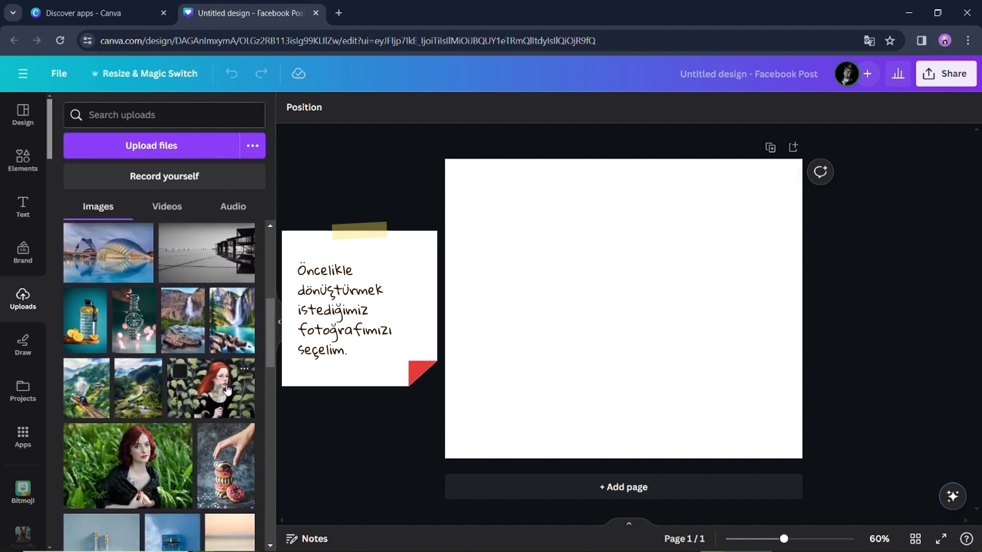
{"action": "left_click", "coordinate": [178, 404]}
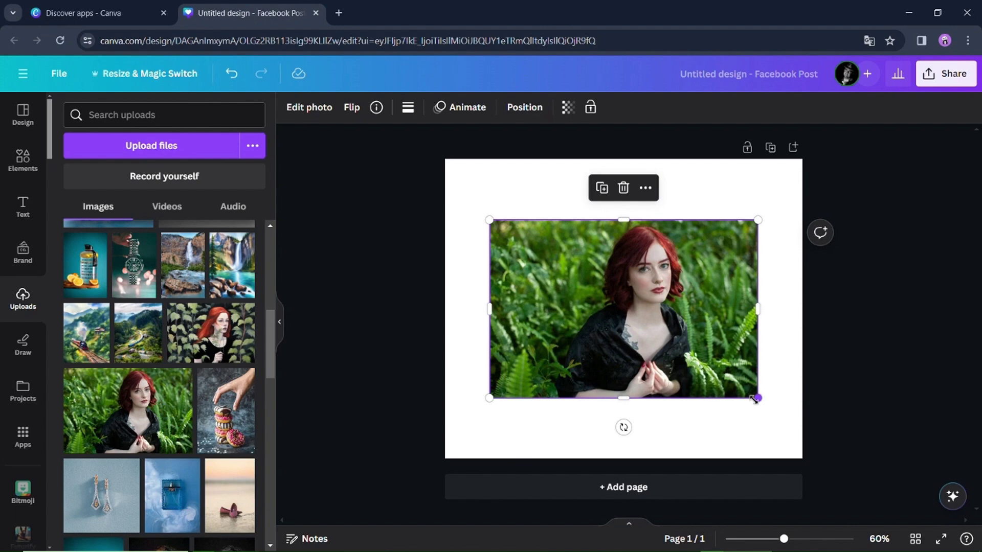
{"action": "left_click_drag", "start_coordinate": [758, 398], "coordinate": [679, 339]}
{"action": "left_click_drag", "start_coordinate": [595, 278], "coordinate": [557, 228]}
{"action": "left_click_drag", "start_coordinate": [631, 274], "coordinate": [775, 414]}
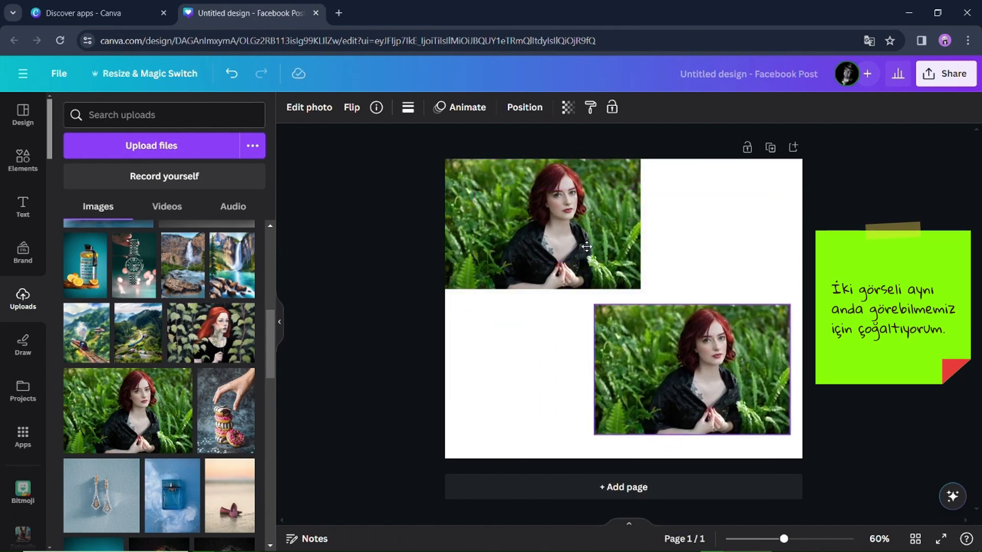
{"action": "left_click_drag", "start_coordinate": [594, 435], "coordinate": [562, 455]}
- Find the Sketchify app and replace the lower copy of the red-haired woman's photo with a sketch
{"action": "left_click", "coordinate": [23, 437]}
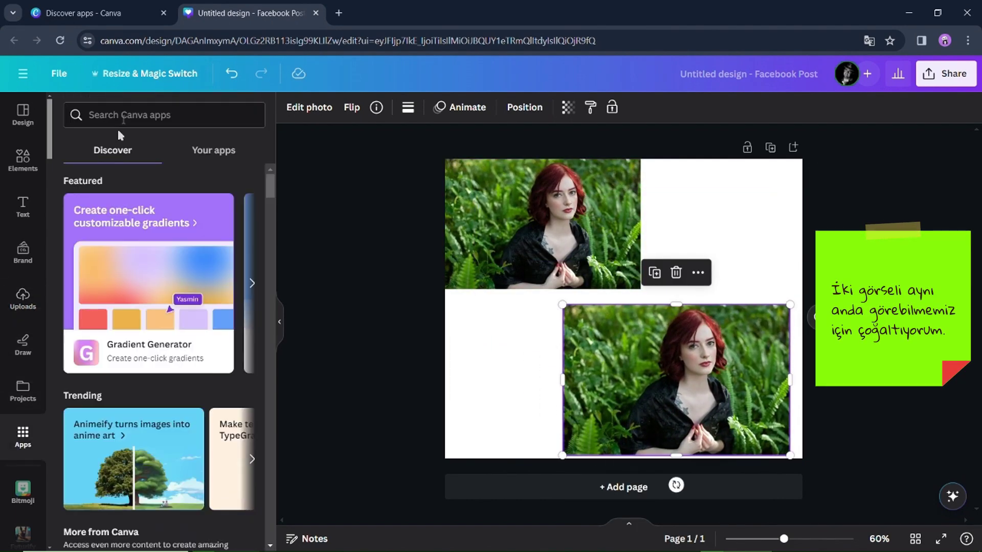
{"action": "type", "text": "sk"}
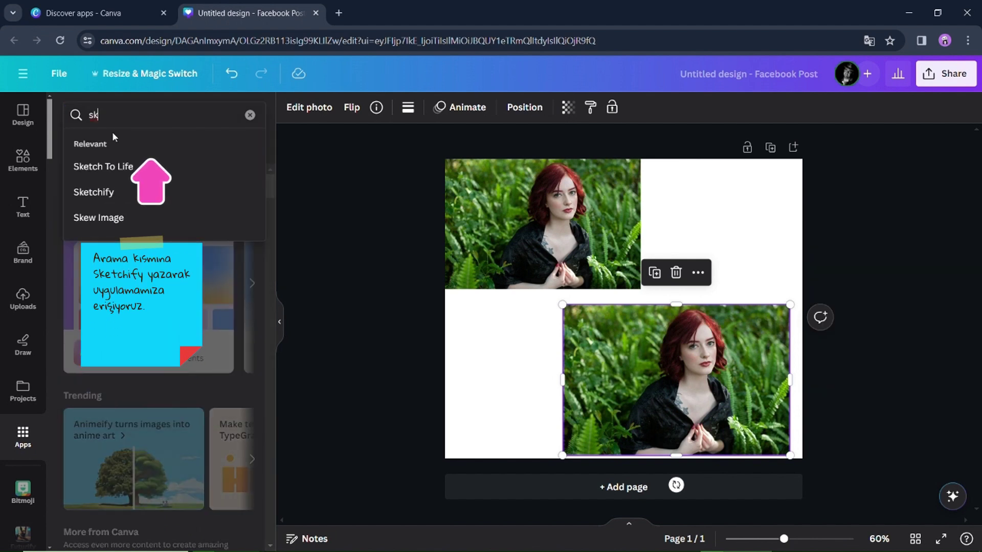
{"action": "left_click", "coordinate": [106, 193]}
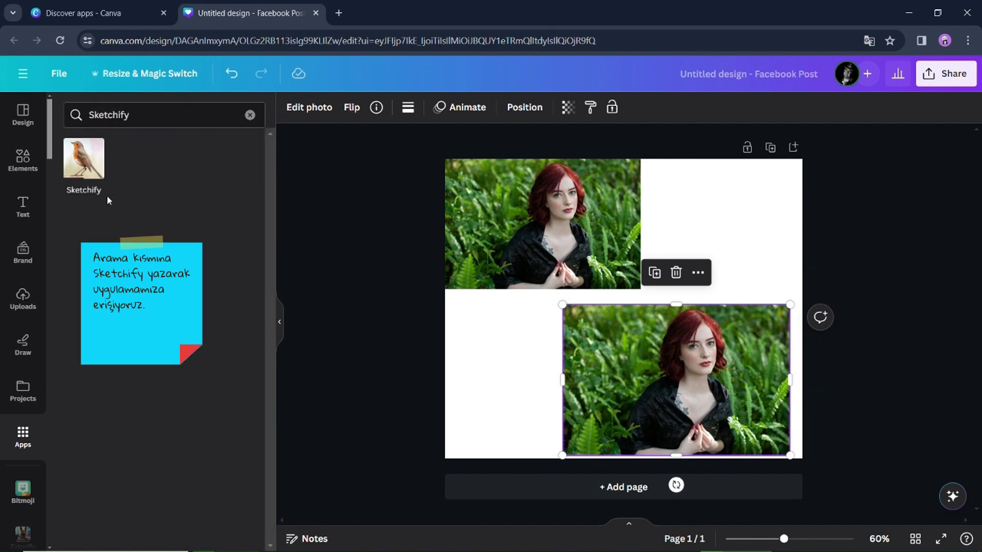
{"action": "left_click", "coordinate": [83, 163]}
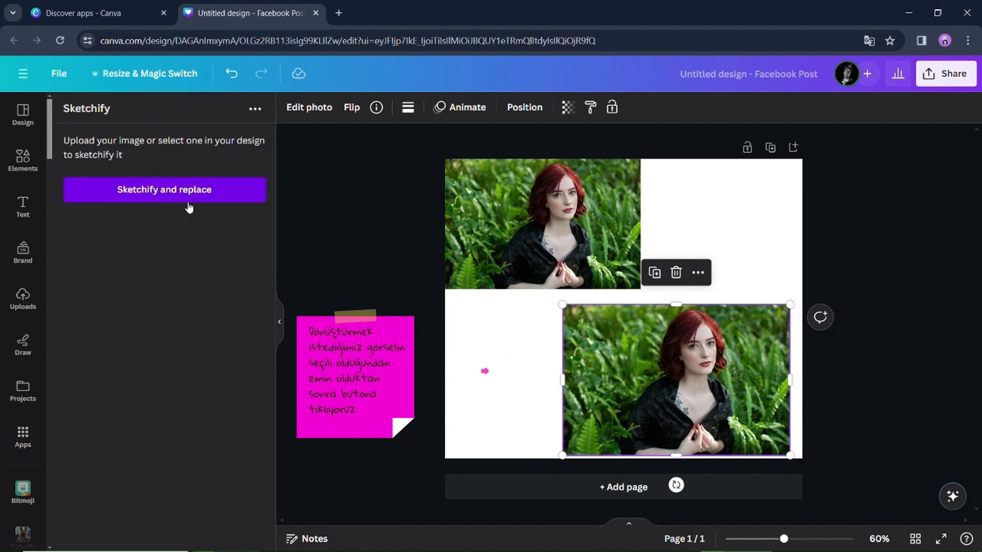
{"action": "left_click", "coordinate": [195, 191]}
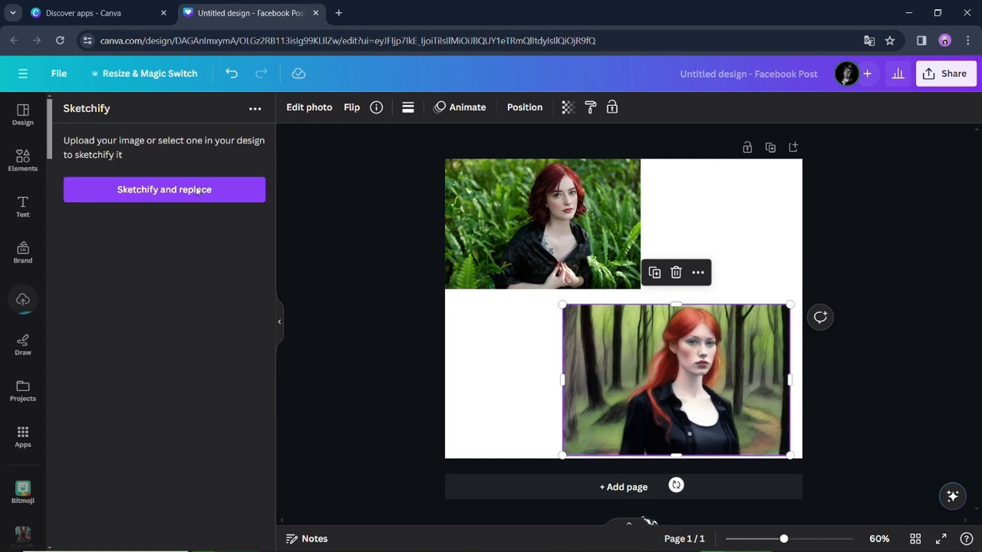
- Add page 2 with two copies of the black-and-white portrait of the long-haired woman and Sketchify the lower copy
{"action": "left_click", "coordinate": [667, 489]}
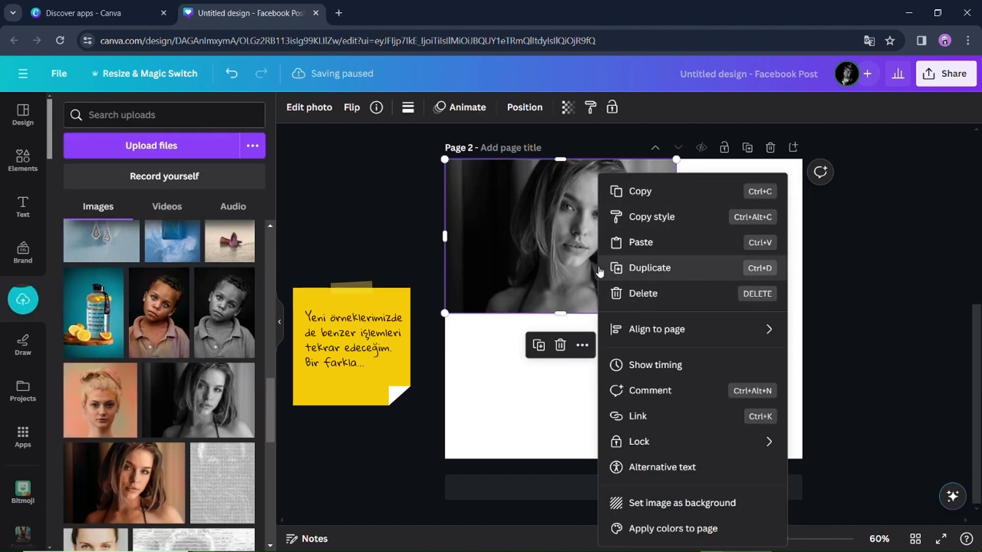
{"action": "left_click", "coordinate": [613, 266]}
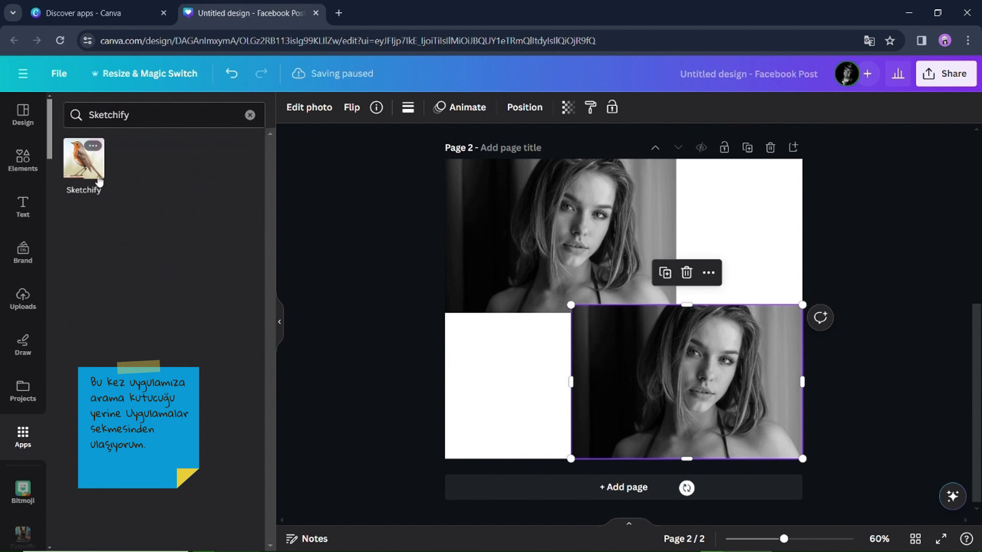
{"action": "left_click", "coordinate": [100, 181]}
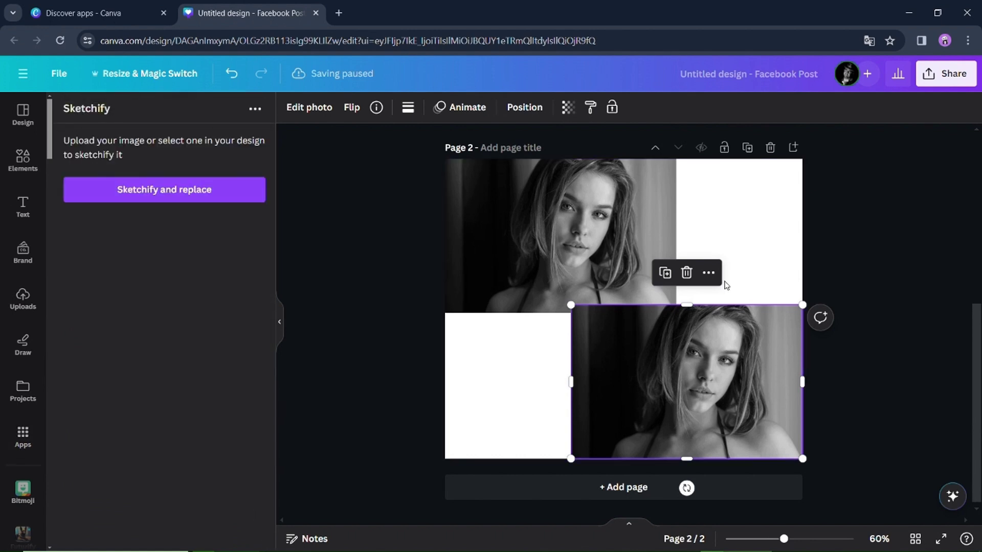
{"action": "left_click", "coordinate": [223, 195]}
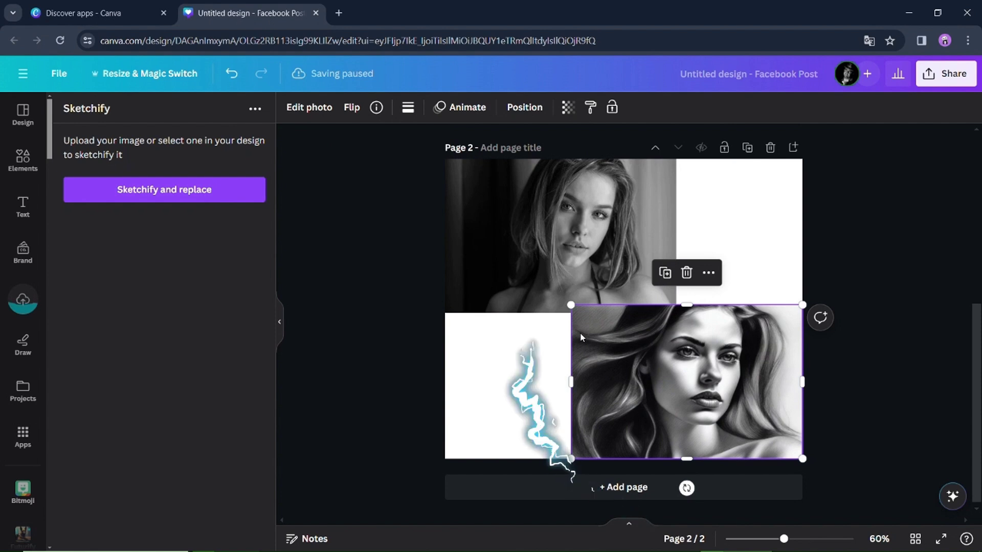
- Add page 3 with the uploaded black-and-white portrait of the boy and duplicate the portrait
{"action": "left_click", "coordinate": [648, 493]}
{"action": "left_click", "coordinate": [22, 299]}
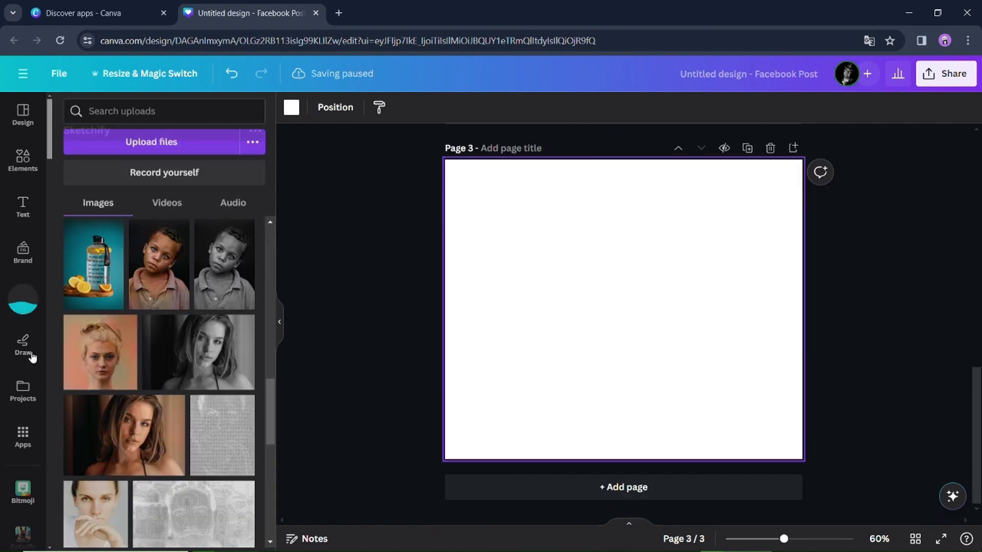
{"action": "left_click", "coordinate": [215, 287]}
{"action": "right_click", "coordinate": [557, 307]}
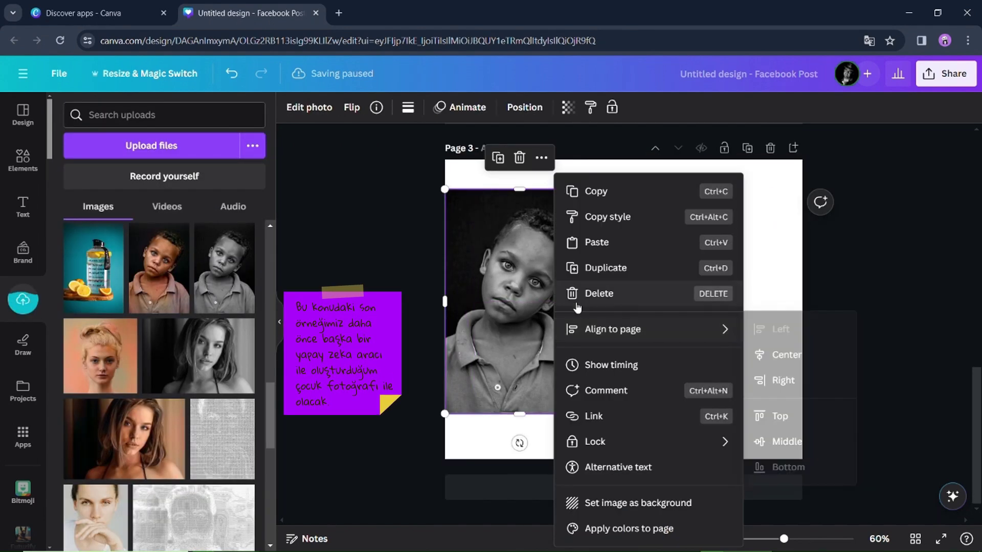
{"action": "left_click", "coordinate": [574, 266]}
- Replace the right-hand copy of the boy's portrait with a Sketchify sketch, retrying the conversion if needed
{"action": "left_click", "coordinate": [22, 437]}
{"action": "left_click", "coordinate": [68, 163]}
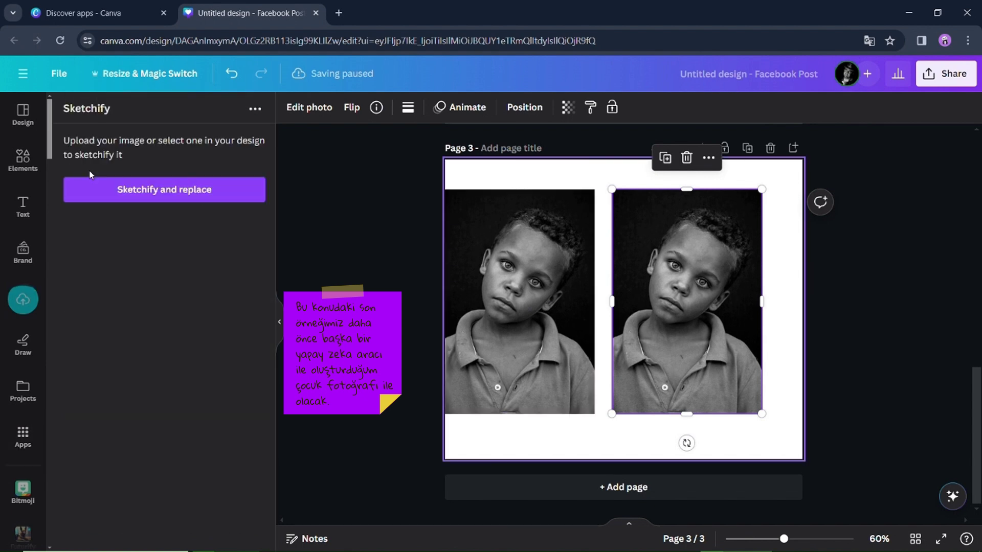
{"action": "left_click", "coordinate": [199, 189]}
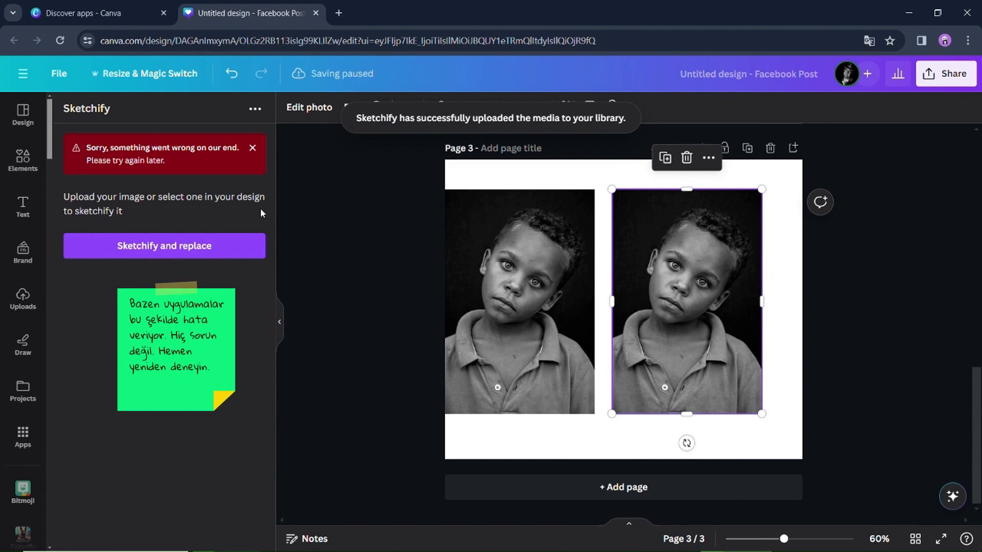
{"action": "left_click", "coordinate": [215, 246]}
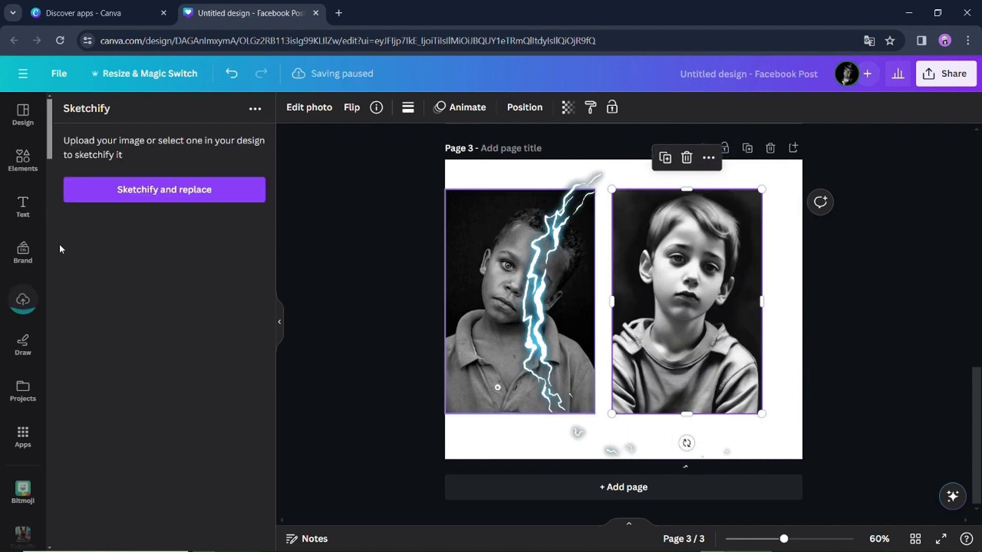
- Compare the original photos with their Sketchify versions on pages 1 to 3 at a larger zoom
{"action": "scroll", "coordinate": [783, 542], "scroll_direction": "up", "scroll_amount": 5}
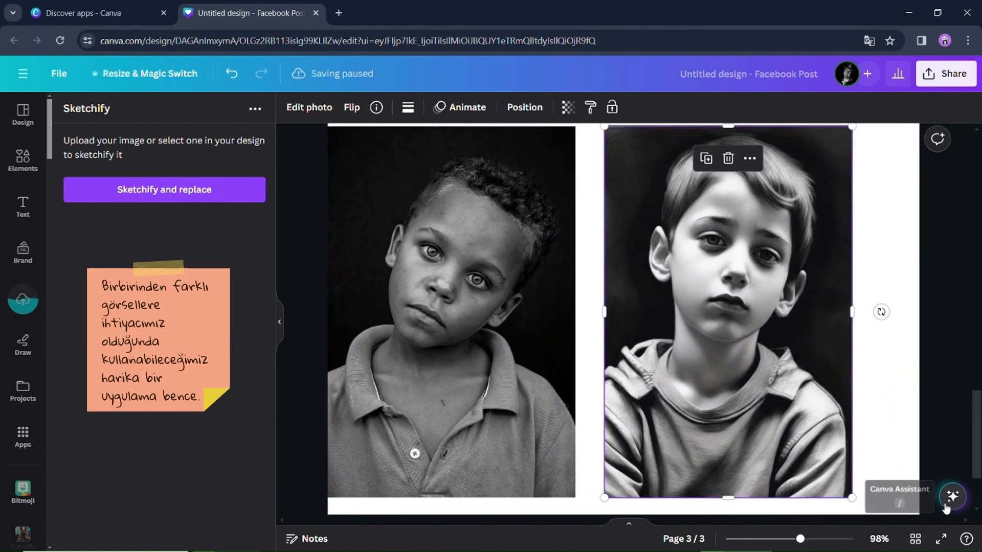
{"action": "scroll", "coordinate": [968, 491], "scroll_direction": "up", "scroll_amount": 10}
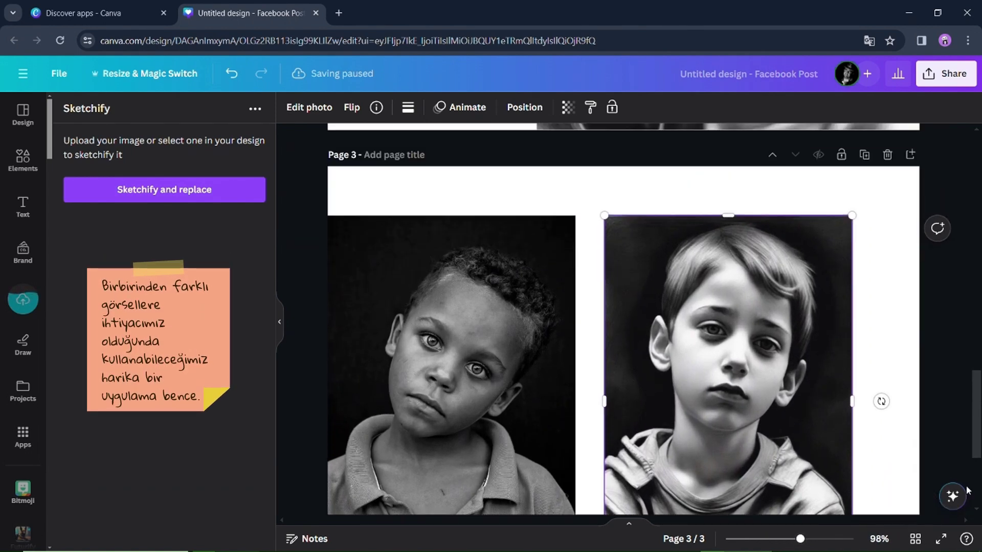
{"action": "scroll", "coordinate": [968, 490], "scroll_direction": "up", "scroll_amount": 8}
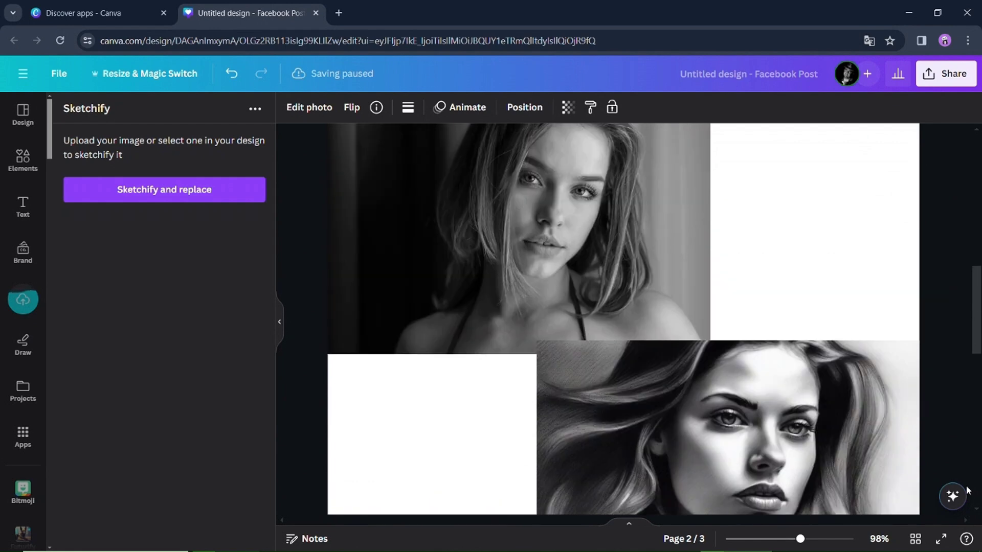
{"action": "scroll", "coordinate": [968, 491], "scroll_direction": "up", "scroll_amount": 6}
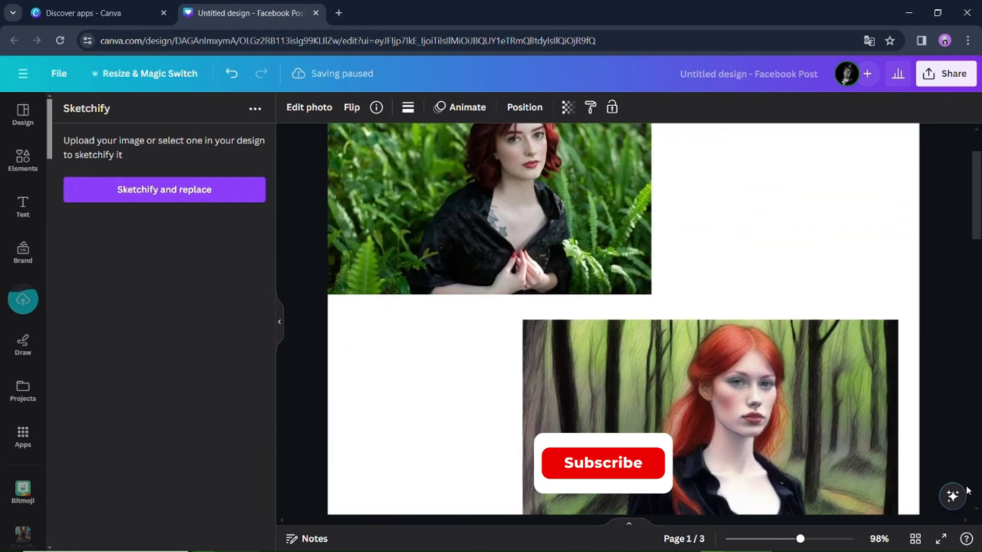
{"action": "scroll", "coordinate": [967, 491], "scroll_direction": "down", "scroll_amount": 2}
{"action": "scroll", "coordinate": [968, 491], "scroll_direction": "down", "scroll_amount": 8}
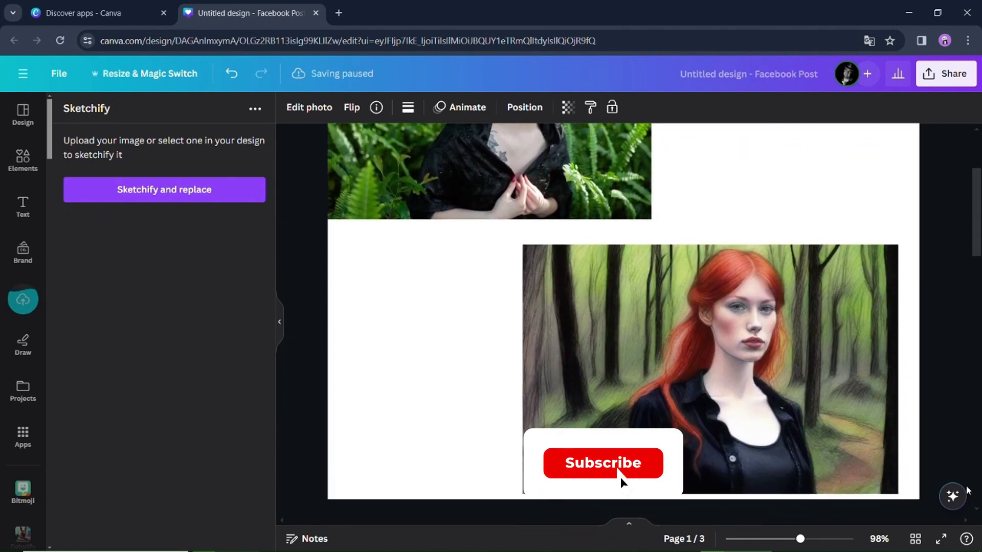
{"action": "scroll", "coordinate": [968, 491], "scroll_direction": "down", "scroll_amount": 8}
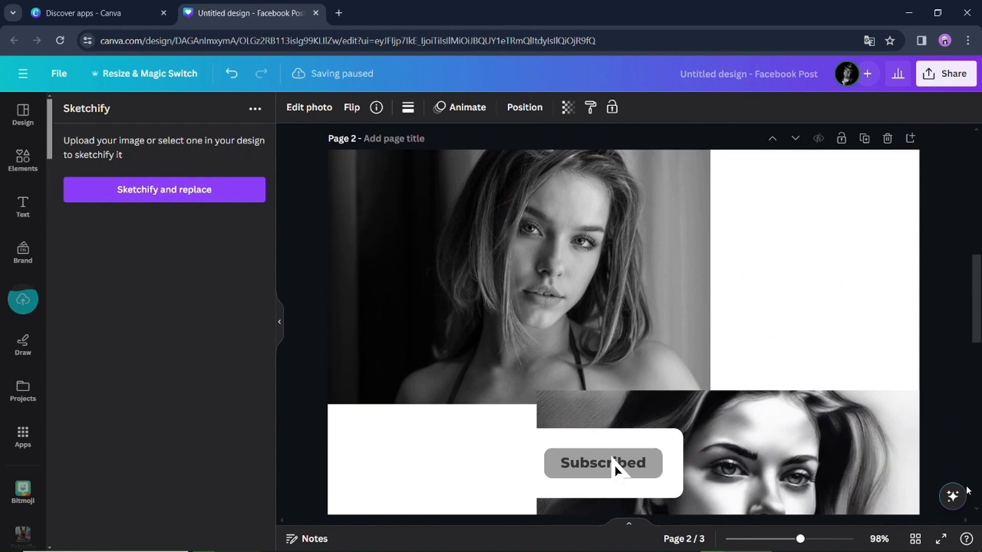
{"action": "scroll", "coordinate": [968, 491], "scroll_direction": "down", "scroll_amount": 7}
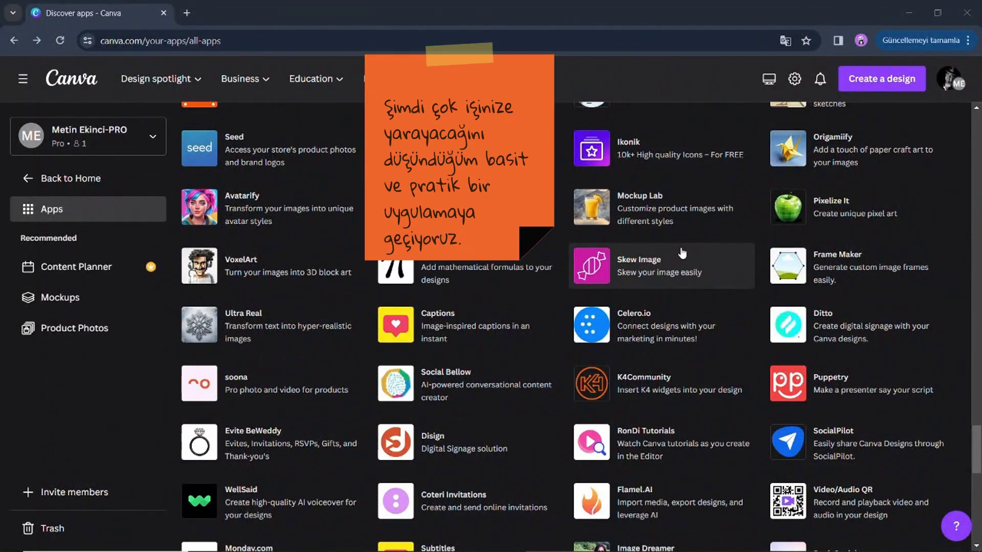
- Find Skew Image among the Canva apps, view its additional information, and open it in the existing Facebook Post with the black-and-white statue-like woman
{"action": "left_click", "coordinate": [681, 253]}
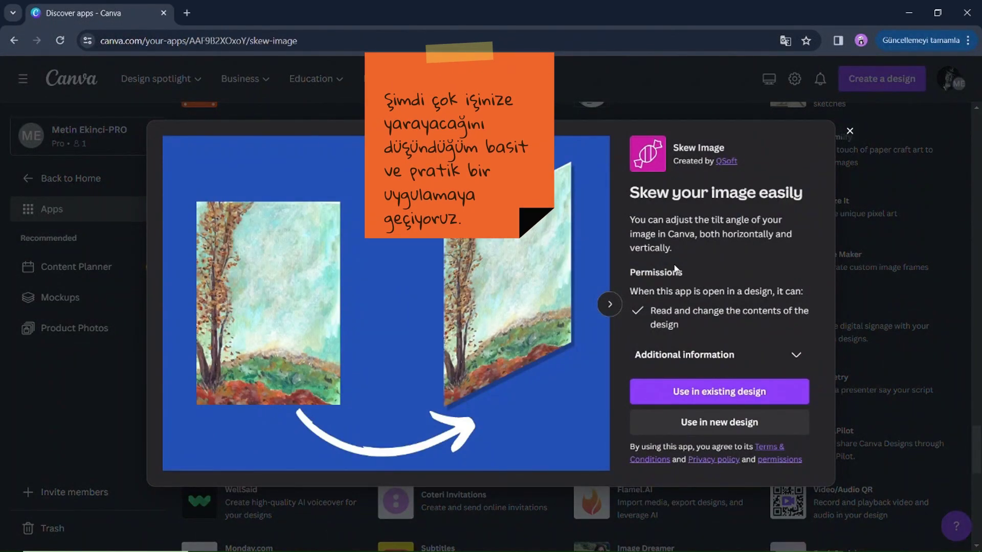
{"action": "left_click", "coordinate": [800, 351]}
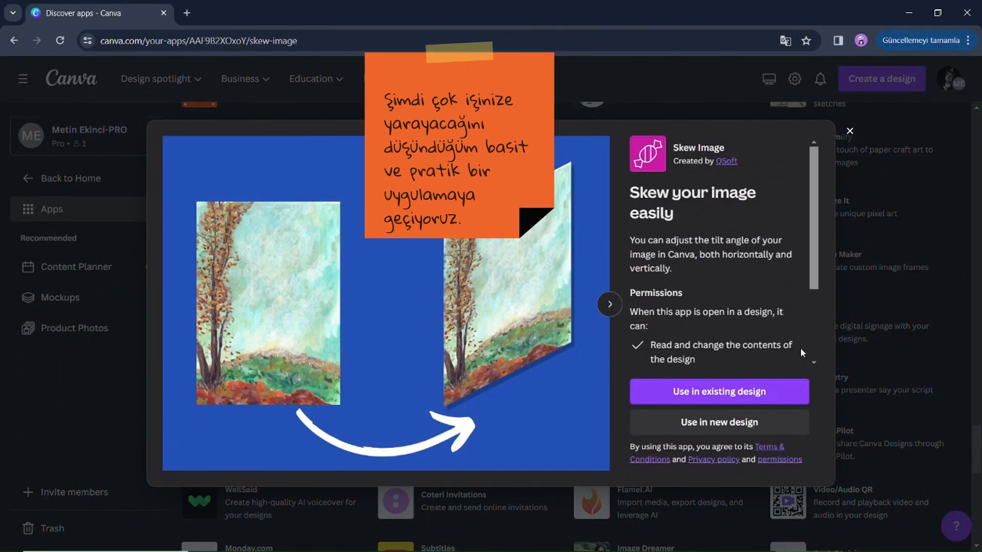
{"action": "scroll", "coordinate": [800, 353], "scroll_direction": "down", "scroll_amount": 2}
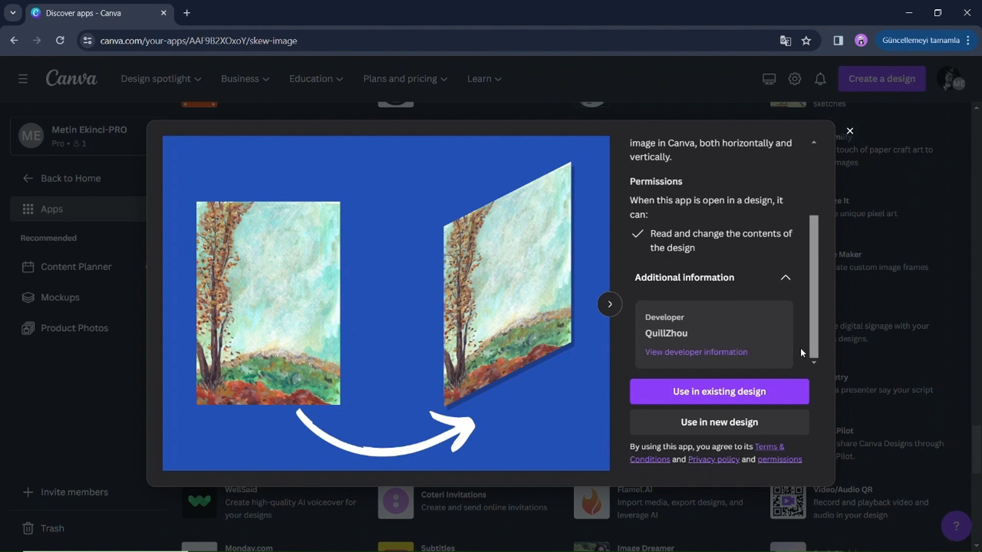
{"action": "left_click", "coordinate": [770, 389]}
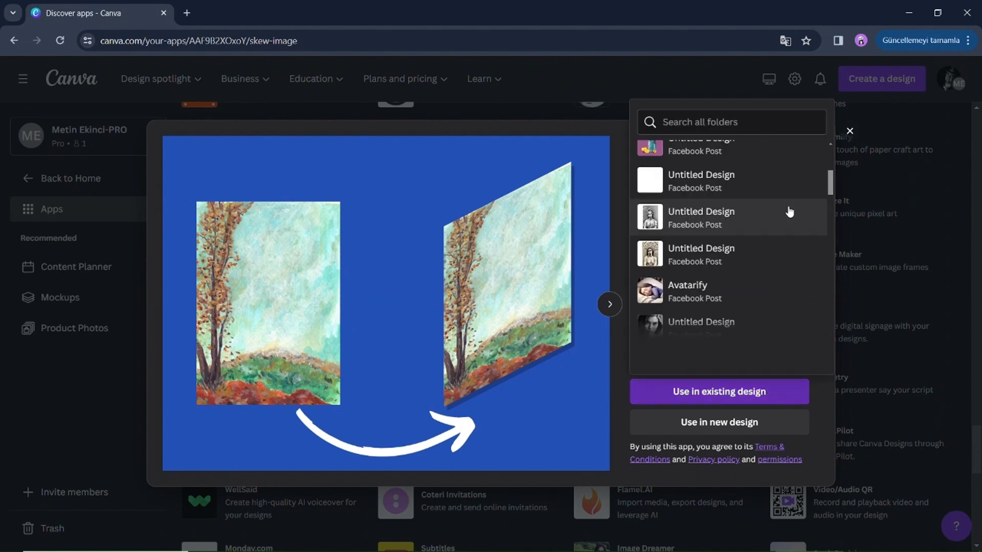
{"action": "left_click", "coordinate": [704, 214]}
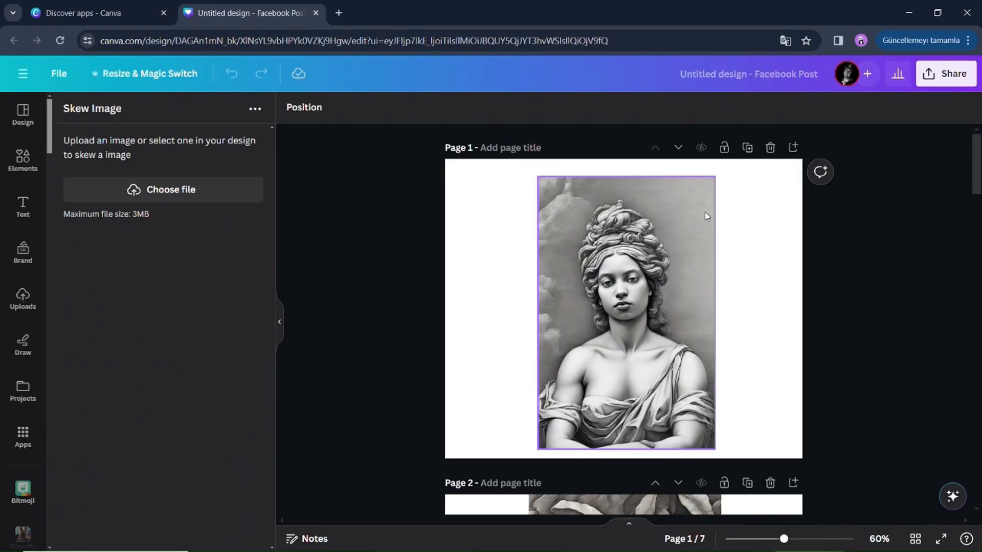
- Skew the page 1 portrait 11 degrees horizontally and -8 degrees vertically and add the skewed version to the design
{"action": "left_click", "coordinate": [706, 216]}
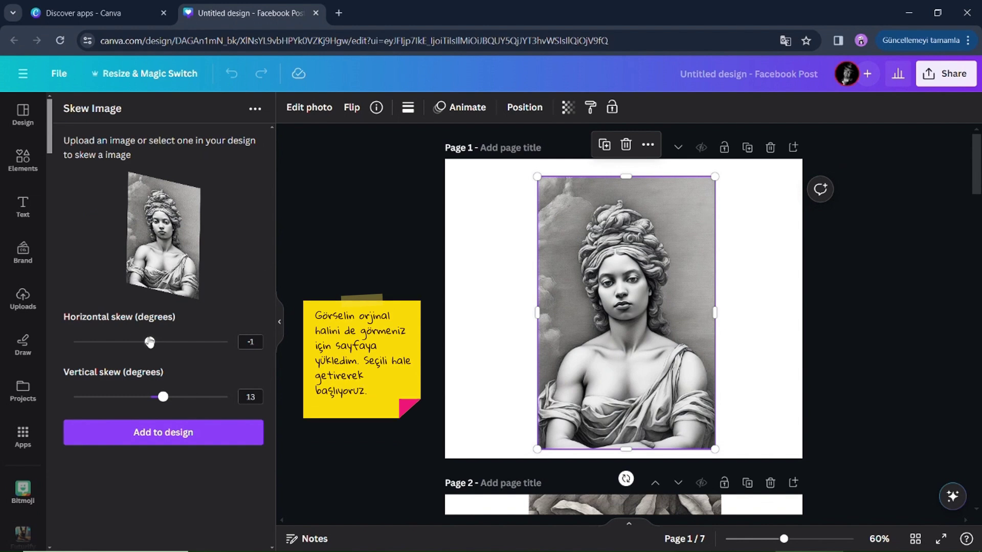
{"action": "mouse_move", "coordinate": [149, 342]}
{"action": "left_mouse_down"}
{"action": "mouse_move", "coordinate": [162, 342]}
{"action": "mouse_move", "coordinate": [147, 342]}
{"action": "mouse_move", "coordinate": [144, 355]}
{"action": "left_mouse_up"}
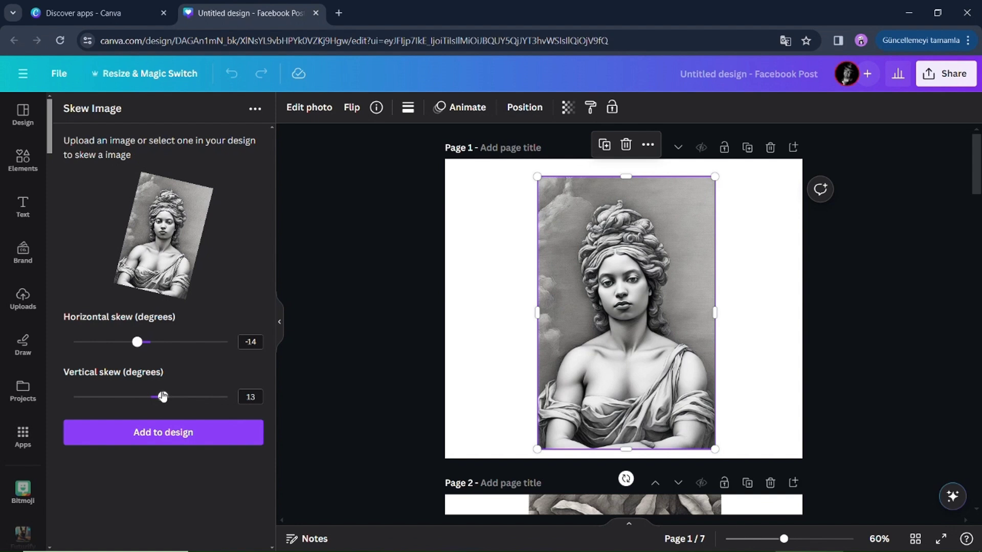
{"action": "mouse_move", "coordinate": [163, 396]}
{"action": "left_mouse_down"}
{"action": "mouse_move", "coordinate": [140, 396]}
{"action": "mouse_move", "coordinate": [208, 397]}
{"action": "mouse_move", "coordinate": [145, 404]}
{"action": "left_mouse_up"}
{"action": "mouse_move", "coordinate": [137, 341]}
{"action": "left_mouse_down"}
{"action": "mouse_move", "coordinate": [155, 341]}
{"action": "mouse_move", "coordinate": [140, 352]}
{"action": "left_mouse_up"}
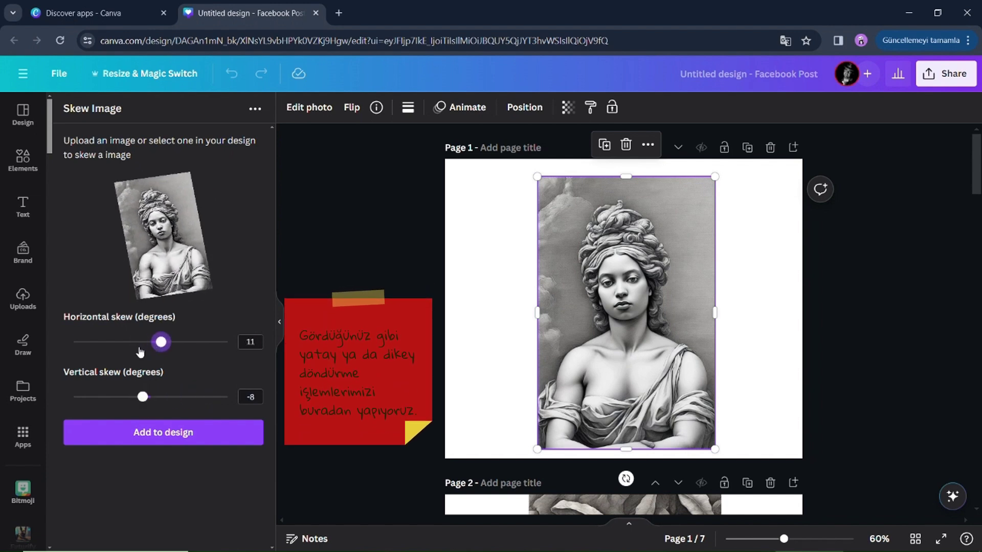
{"action": "left_click", "coordinate": [149, 432]}
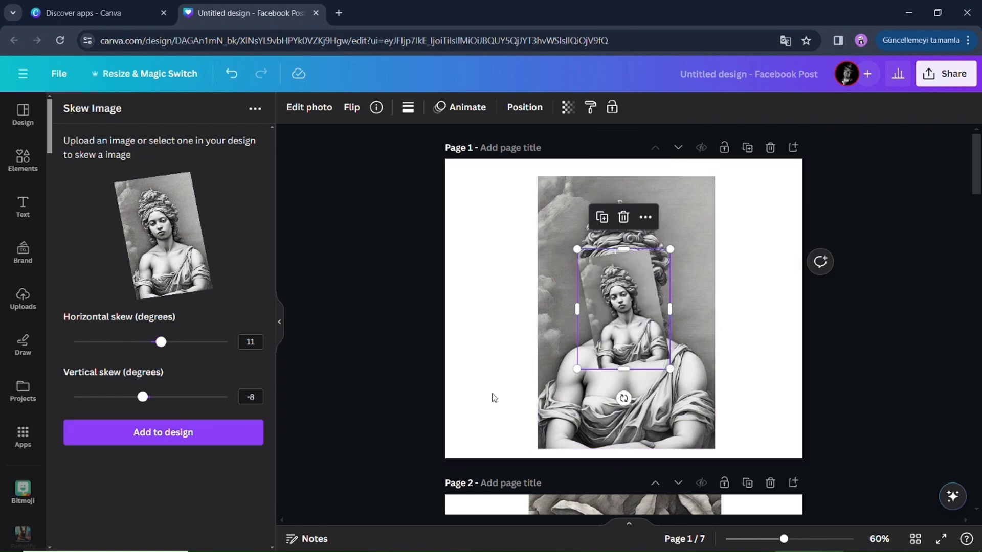
- Shift the original portrait slightly right, place the skewed copy to its left, and enlarge the copy until it overlaps the original
{"action": "left_click_drag", "start_coordinate": [623, 317], "coordinate": [525, 331]}
{"action": "left_click_drag", "start_coordinate": [638, 347], "coordinate": [669, 348]}
{"action": "left_click_drag", "start_coordinate": [557, 334], "coordinate": [543, 313]}
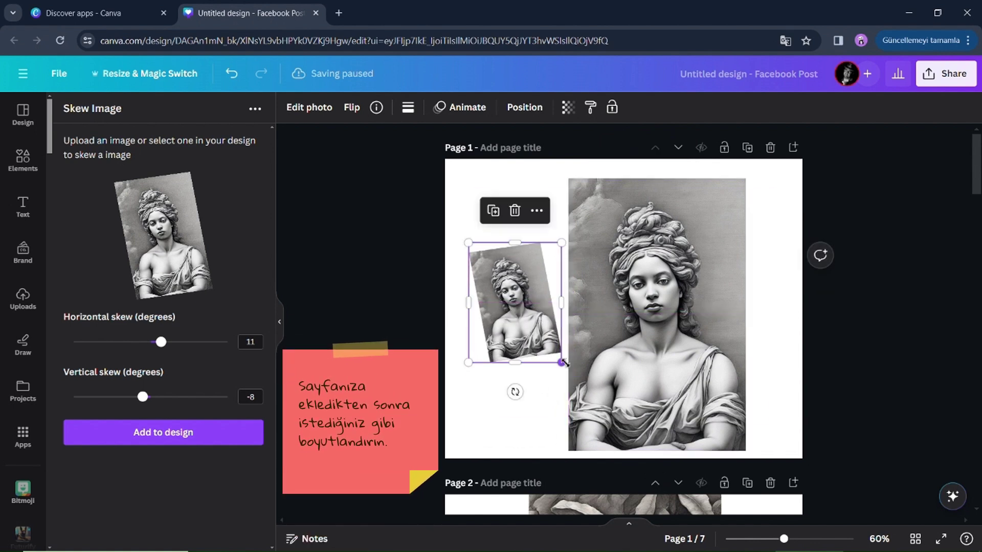
{"action": "left_click_drag", "start_coordinate": [560, 363], "coordinate": [618, 436]}
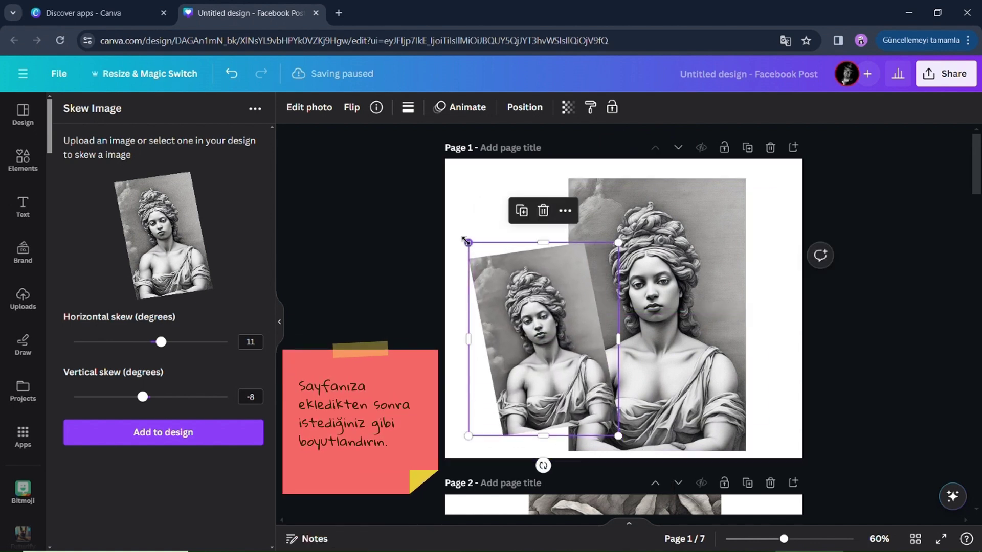
{"action": "left_click_drag", "start_coordinate": [468, 243], "coordinate": [448, 216]}
{"action": "left_click", "coordinate": [459, 213]}
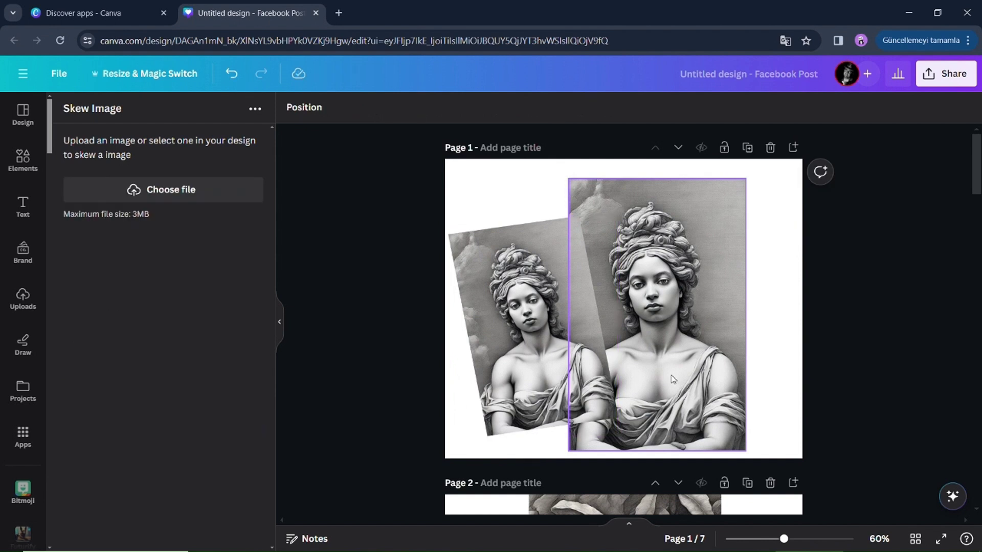
- Skew the original portrait -18 degrees horizontally and -5 degrees vertically and add that version to the design
{"action": "key", "text": "Tab"}
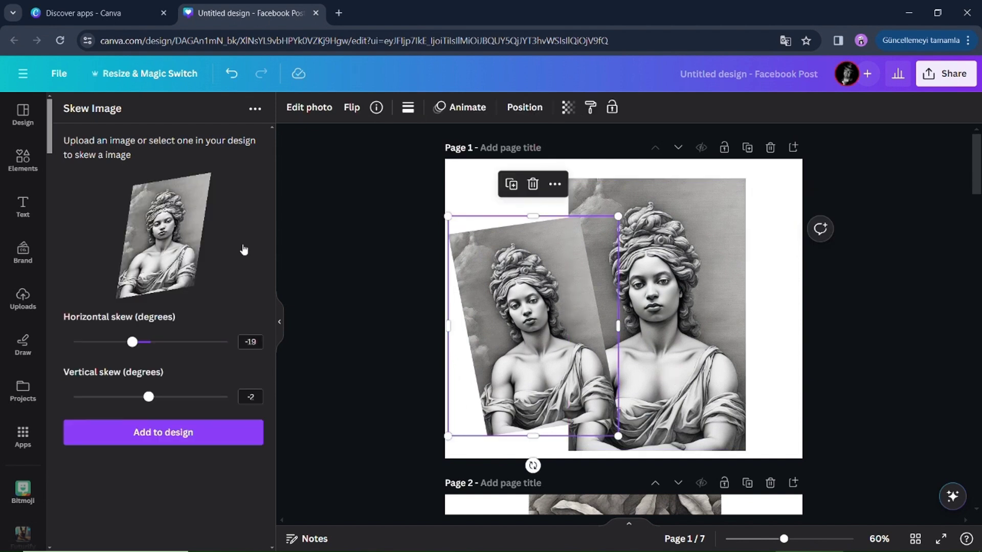
{"action": "key", "text": "Tab"}
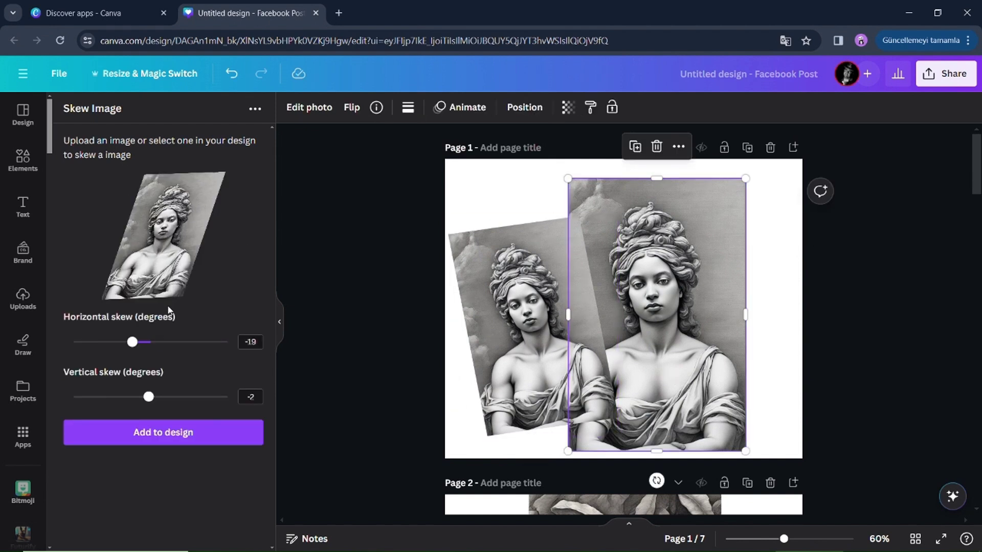
{"action": "left_click_drag", "start_coordinate": [137, 342], "coordinate": [136, 342]}
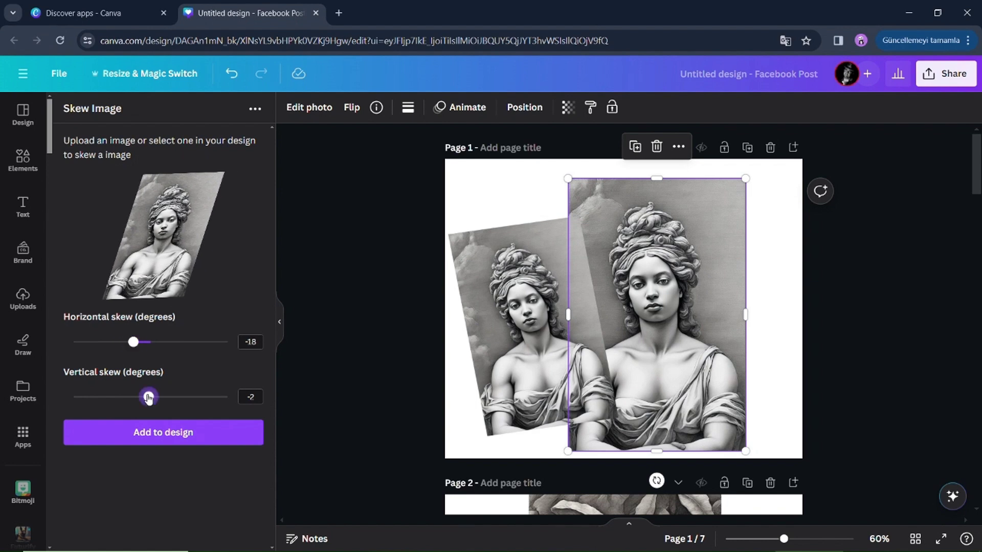
{"action": "mouse_move", "coordinate": [149, 398]}
{"action": "left_mouse_down"}
{"action": "mouse_move", "coordinate": [158, 398]}
{"action": "mouse_move", "coordinate": [148, 400]}
{"action": "left_mouse_up"}
{"action": "left_click", "coordinate": [197, 428]}
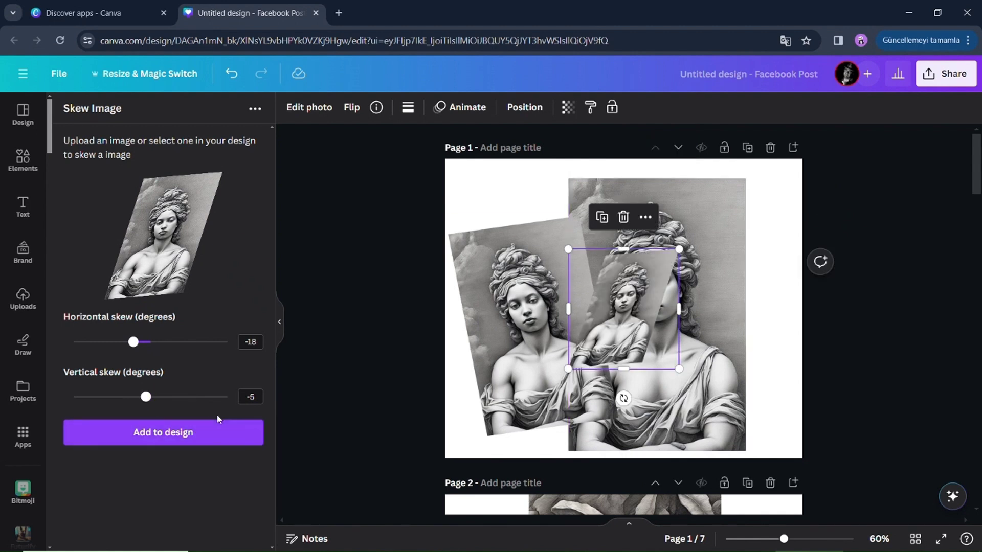
- Move the second skewed copy to the right of the original portrait and enlarge it
{"action": "left_click_drag", "start_coordinate": [624, 306], "coordinate": [650, 263]}
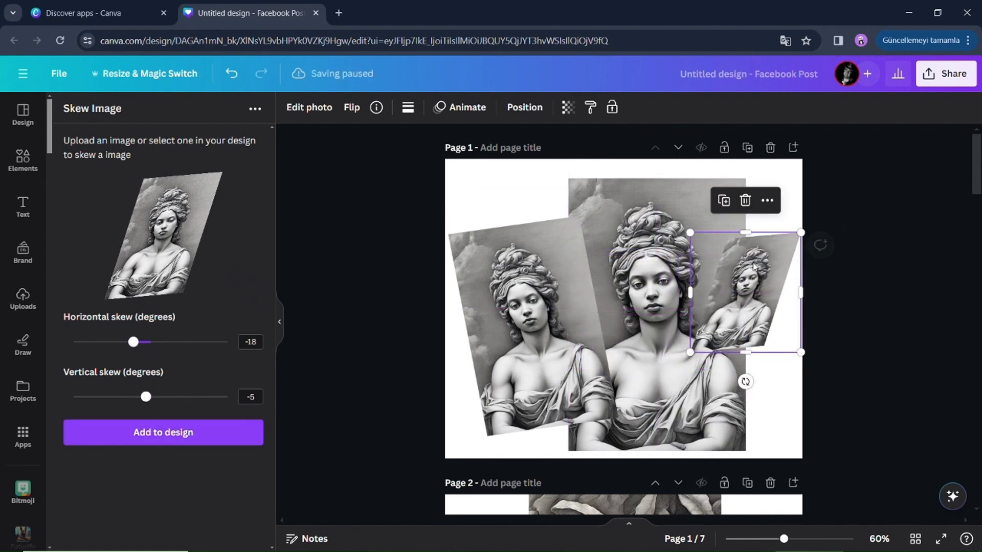
{"action": "left_click_drag", "start_coordinate": [690, 352], "coordinate": [637, 409]}
{"action": "left_click_drag", "start_coordinate": [796, 234], "coordinate": [829, 200]}
{"action": "left_click_drag", "start_coordinate": [757, 286], "coordinate": [778, 289]}
- Add a blank page 8 at the end of the design
{"action": "scroll", "coordinate": [779, 289], "scroll_direction": "down", "scroll_amount": 15}
{"action": "scroll", "coordinate": [779, 290], "scroll_direction": "down", "scroll_amount": 15}
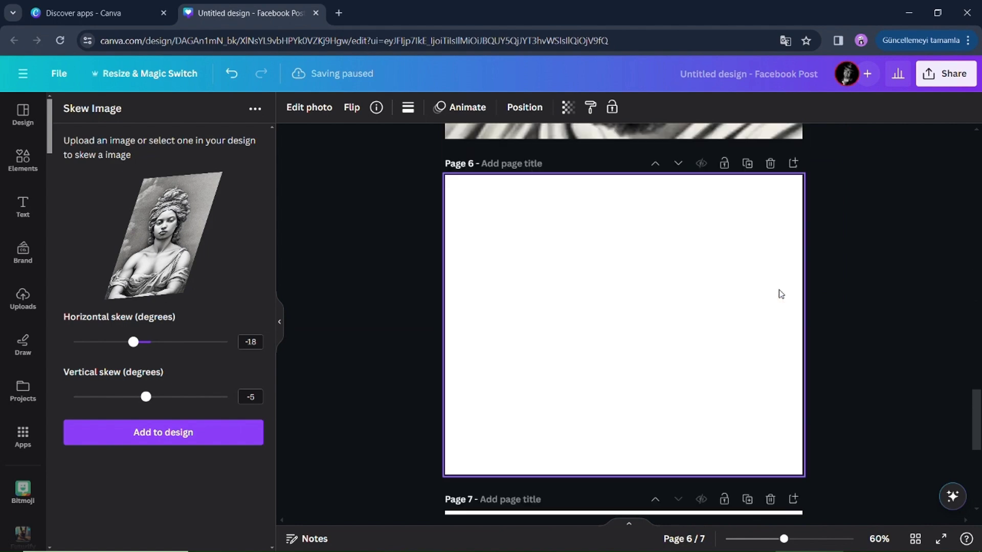
{"action": "left_click", "coordinate": [779, 290]}
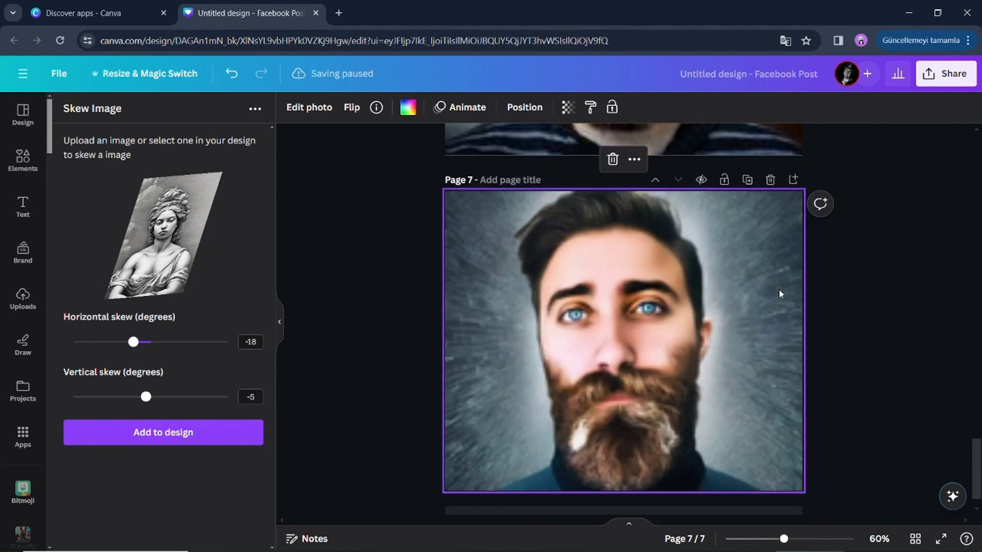
{"action": "left_click", "coordinate": [634, 510]}
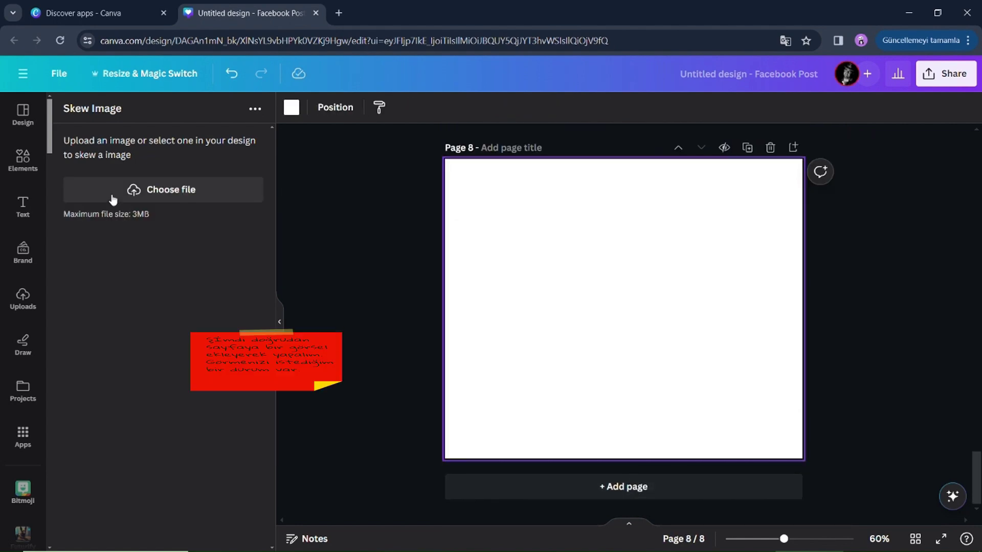
- Load pexels-pixabay-256150.jpg from the stock photos folder into the Skew Image app
{"action": "left_click", "coordinate": [159, 197]}
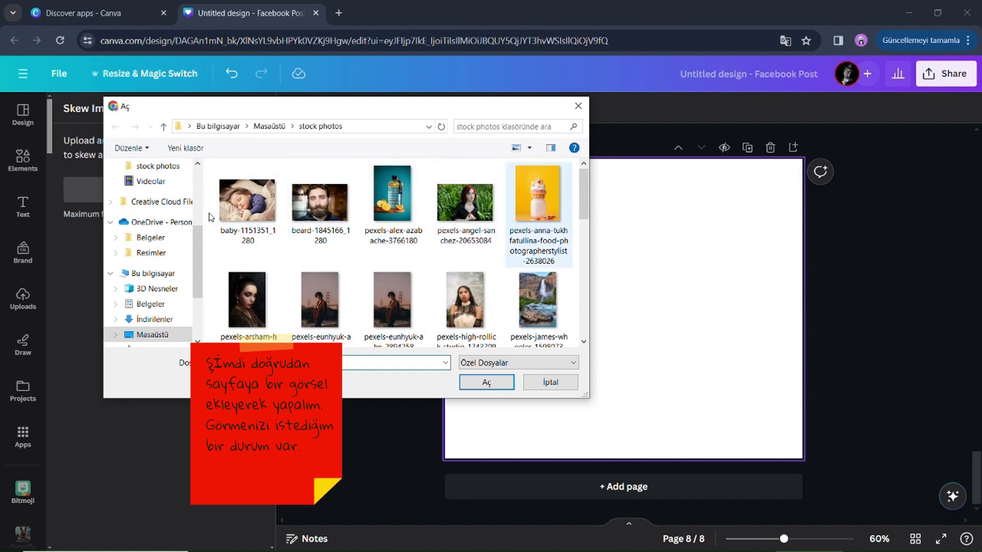
{"action": "scroll", "coordinate": [209, 216], "scroll_direction": "down", "scroll_amount": 3}
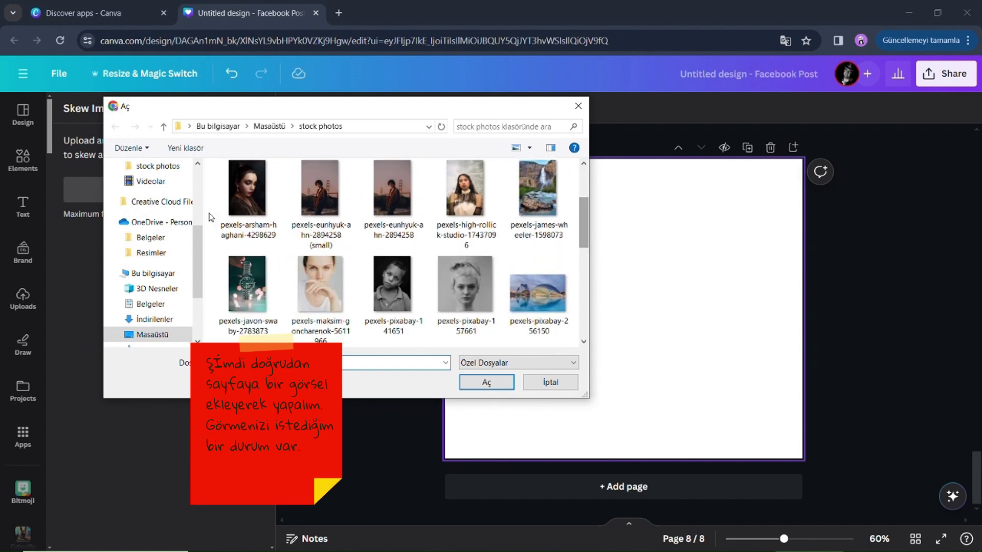
{"action": "key", "text": "Right"}
{"action": "key", "text": "Down"}
{"action": "key", "text": "Return"}
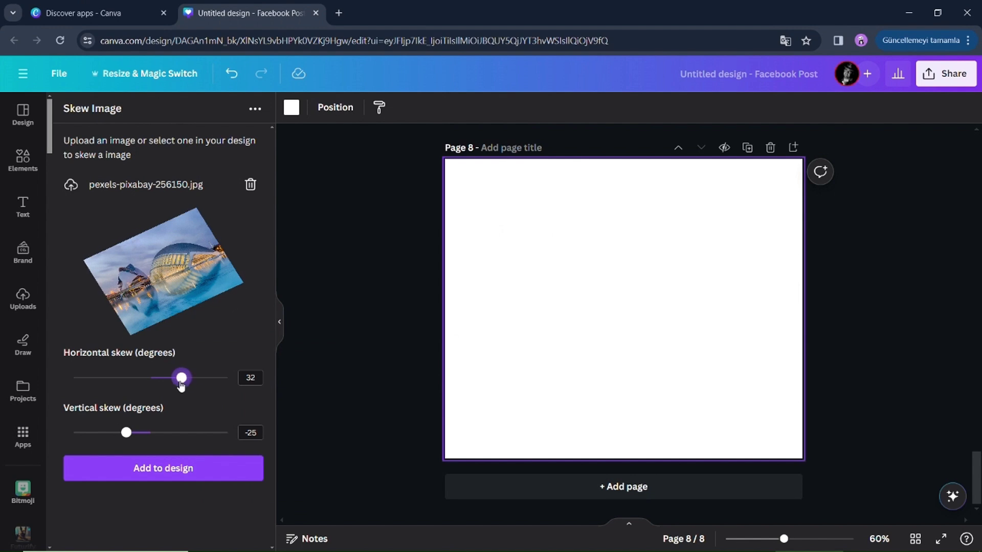
- Set the uploaded photo's skew to 49 degrees horizontally and -18 degrees vertically and try to add it to page 8
{"action": "mouse_move", "coordinate": [182, 385]}
{"action": "left_mouse_down"}
{"action": "mouse_move", "coordinate": [206, 385]}
{"action": "mouse_move", "coordinate": [197, 385]}
{"action": "left_mouse_up"}
{"action": "left_click", "coordinate": [147, 433]}
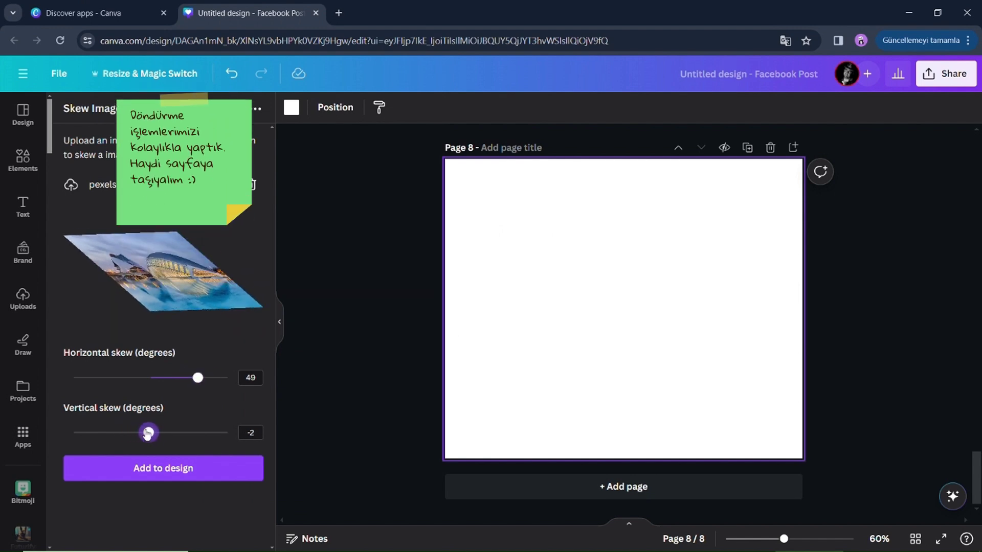
{"action": "key", "text": "Right"}
{"action": "key", "text": "Right"}
{"action": "key", "text": "Right"}
{"action": "key", "text": "Right"}
{"action": "key", "text": "Right"}
{"action": "key", "text": "Right"}
{"action": "key", "text": "Right"}
{"action": "key", "text": "Right"}
{"action": "key", "text": "Right"}
{"action": "key", "text": "Right"}
{"action": "key", "text": "Right"}
{"action": "key", "text": "Right"}
{"action": "key", "text": "Right"}
{"action": "key", "text": "Right"}
{"action": "key", "text": "Right"}
{"action": "key", "text": "Right"}
{"action": "key", "text": "Right"}
{"action": "key", "text": "Right"}
{"action": "key", "text": "Right"}
{"action": "key", "text": "Right"}
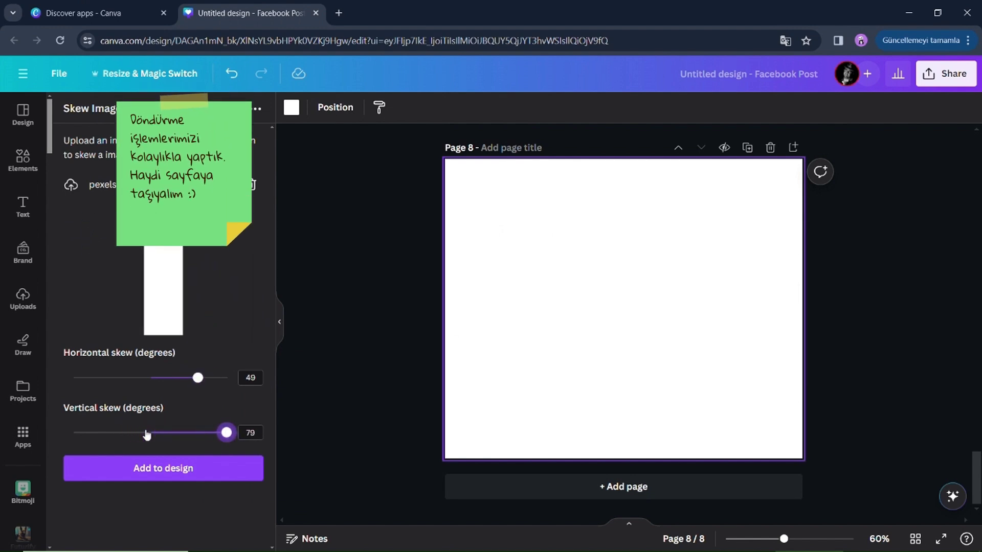
{"action": "left_click", "coordinate": [126, 433]}
{"action": "key", "text": "Left"}
{"action": "key", "text": "Left"}
{"action": "key", "text": "Left"}
{"action": "key", "text": "Left"}
{"action": "key", "text": "Left"}
{"action": "key", "text": "Left"}
{"action": "key", "text": "Left"}
{"action": "key", "text": "Left"}
{"action": "key", "text": "Left"}
{"action": "key", "text": "Left"}
{"action": "key", "text": "Left"}
{"action": "key", "text": "Left"}
{"action": "key", "text": "Left"}
{"action": "key", "text": "Left"}
{"action": "key", "text": "Left"}
{"action": "key", "text": "Left"}
{"action": "key", "text": "Left"}
{"action": "key", "text": "Left"}
{"action": "key", "text": "Left"}
{"action": "key", "text": "Left"}
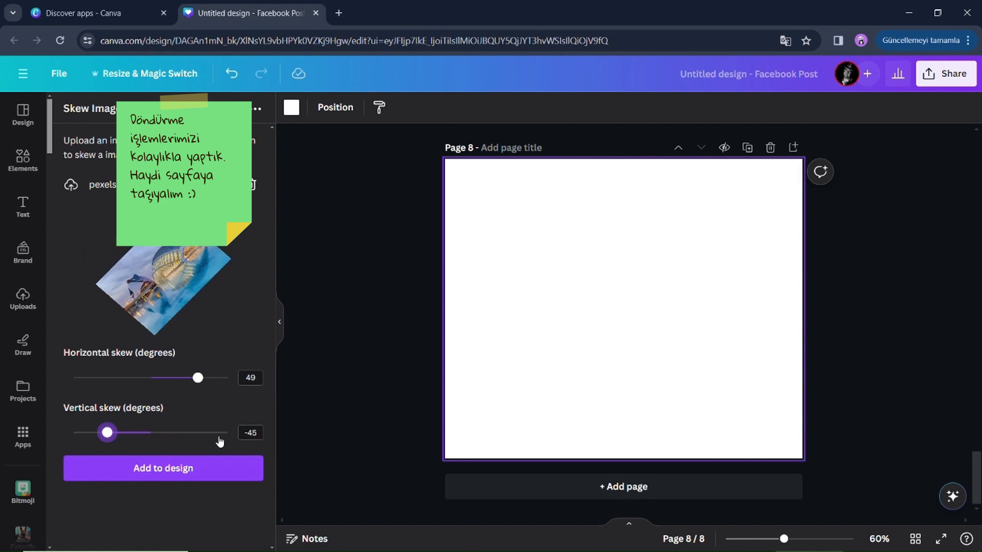
{"action": "key", "text": "Right"}
{"action": "key", "text": "Right"}
{"action": "key", "text": "Right"}
{"action": "key", "text": "Right"}
{"action": "key", "text": "Right"}
{"action": "key", "text": "Right"}
{"action": "key", "text": "Right"}
{"action": "key", "text": "Right"}
{"action": "key", "text": "Right"}
{"action": "key", "text": "Right"}
{"action": "key", "text": "Right"}
{"action": "key", "text": "Right"}
{"action": "key", "text": "Right"}
{"action": "key", "text": "Right"}
{"action": "key", "text": "Right"}
{"action": "key", "text": "Right"}
{"action": "key", "text": "Right"}
{"action": "key", "text": "Right"}
{"action": "key", "text": "Right"}
{"action": "key", "text": "Right"}
{"action": "left_click", "coordinate": [167, 465]}
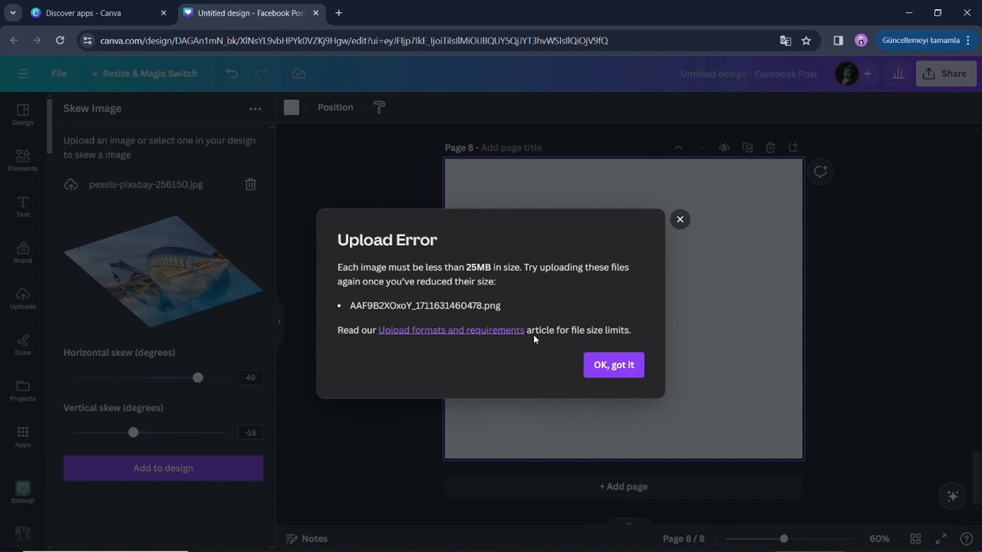
{"action": "left_click", "coordinate": [597, 363]}
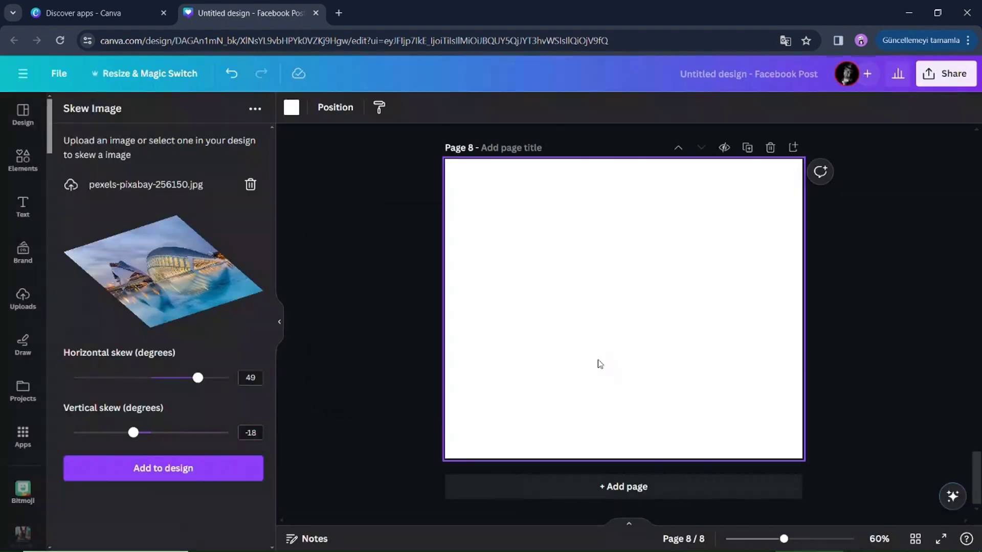
- Replace the photo in the Skew Image app with the stock photo of the red-haired woman in the grass
{"action": "left_click", "coordinate": [242, 185]}
{"action": "left_click", "coordinate": [241, 187]}
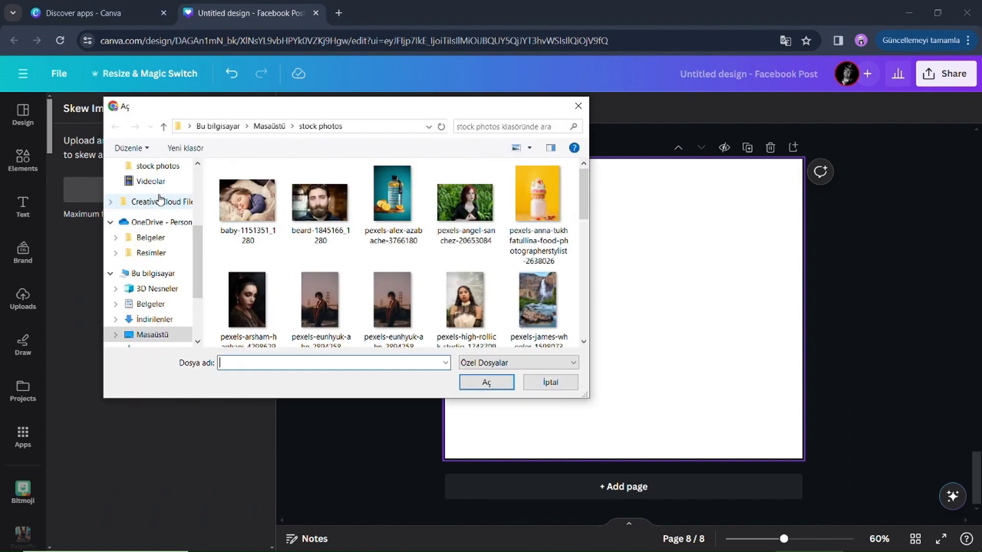
{"action": "left_click", "coordinate": [466, 205]}
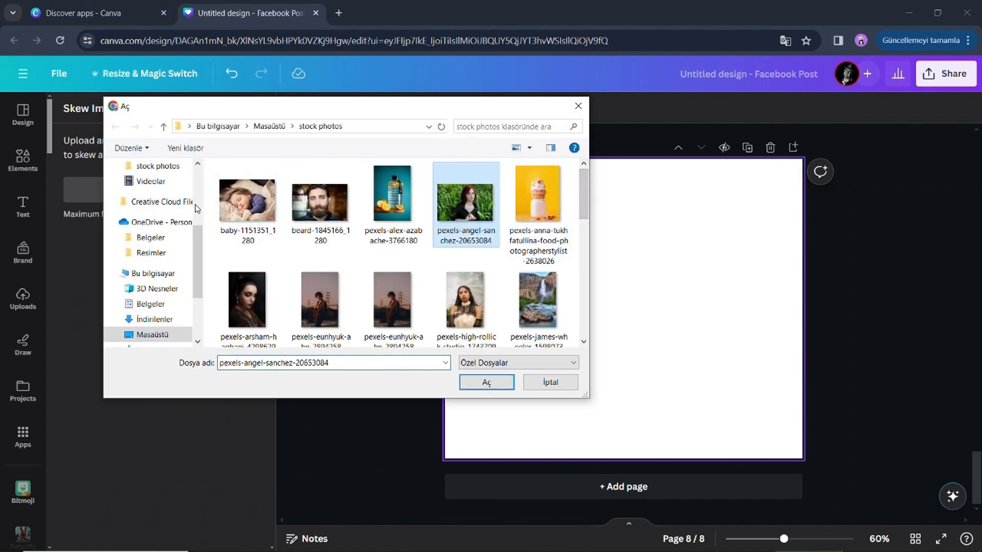
{"action": "key", "text": "Return"}
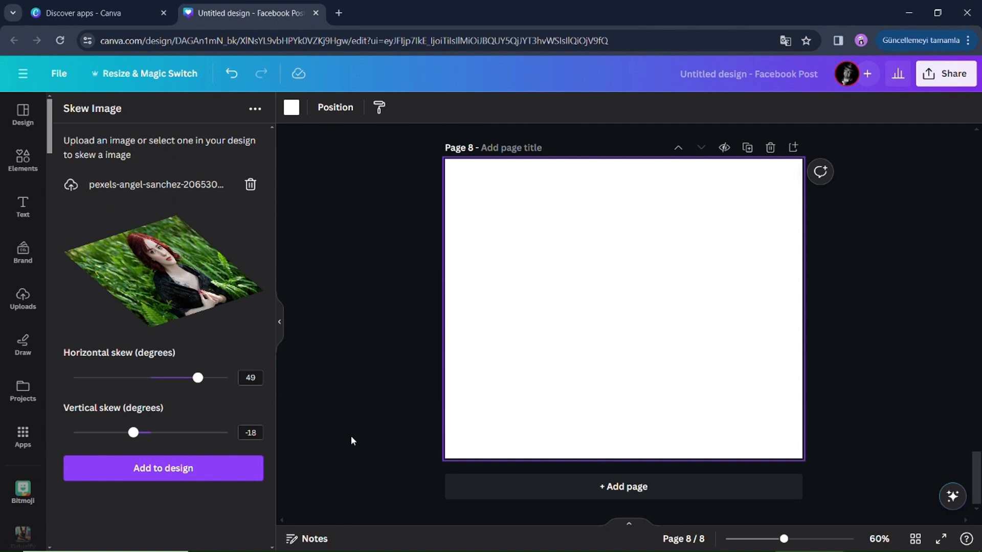
- Add the skewed portrait to page 8 and enlarge it to span nearly the full page width
{"action": "left_click", "coordinate": [163, 468]}
{"action": "left_click_drag", "start_coordinate": [547, 346], "coordinate": [457, 398]}
{"action": "left_click_drag", "start_coordinate": [697, 267], "coordinate": [802, 208]}
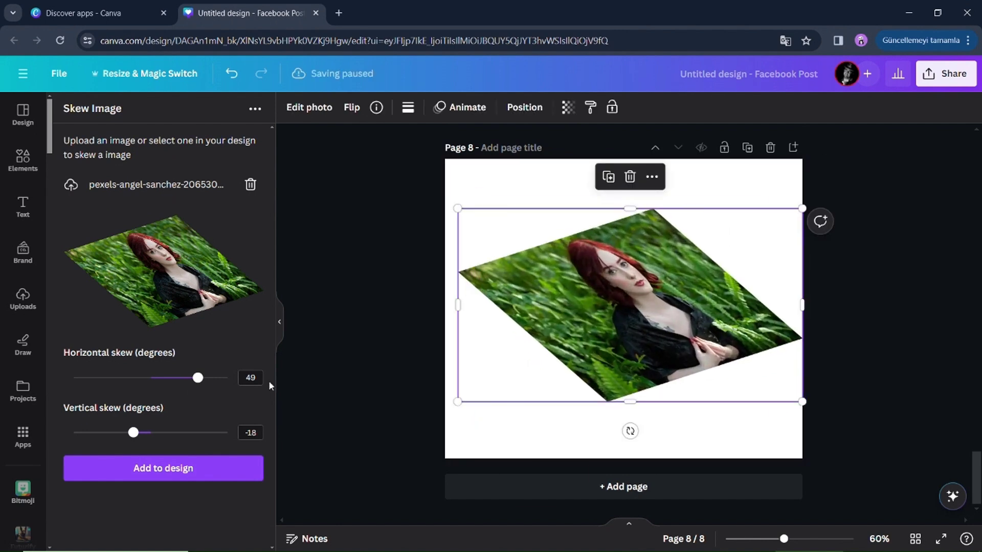
- Set the skew to -31 degrees horizontally and 34 degrees vertically, and move the small skewed copy to the page's upper-right corner
{"action": "left_click_drag", "start_coordinate": [197, 377], "coordinate": [121, 377]}
{"action": "left_click_drag", "start_coordinate": [133, 433], "coordinate": [183, 432]}
{"action": "left_click_drag", "start_coordinate": [654, 305], "coordinate": [759, 215]}
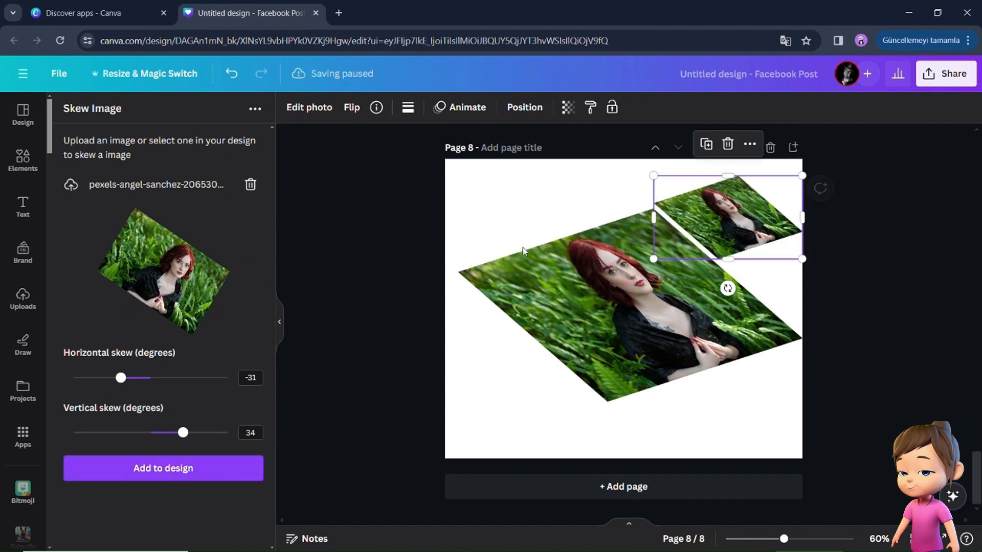
- Add the re-skewed portrait to page 8, move it to the page's lower-left corner and enlarge it slightly
{"action": "left_click", "coordinate": [163, 468]}
{"action": "left_click_drag", "start_coordinate": [625, 310], "coordinate": [520, 390]}
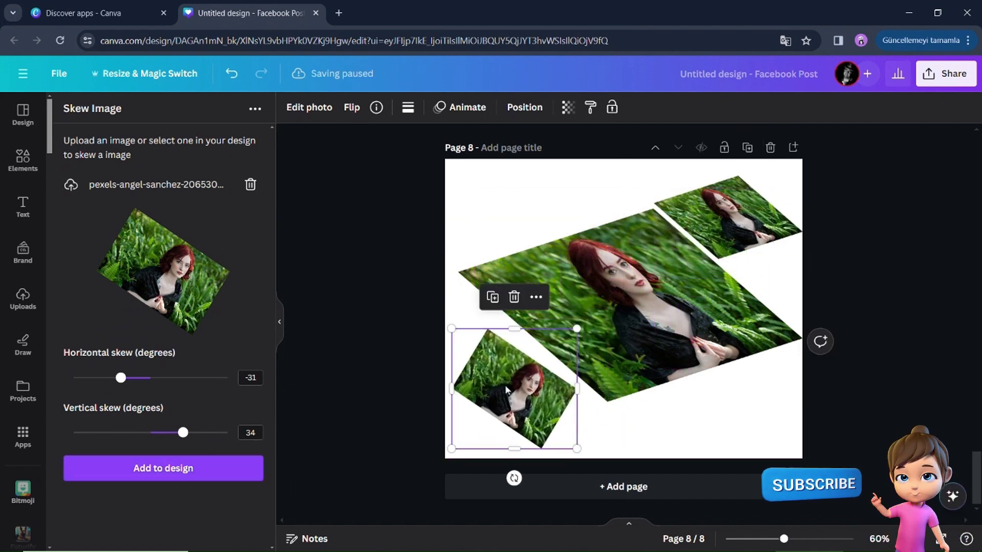
{"action": "left_click_drag", "start_coordinate": [457, 330], "coordinate": [442, 321]}
{"action": "left_click_drag", "start_coordinate": [576, 448], "coordinate": [607, 477]}
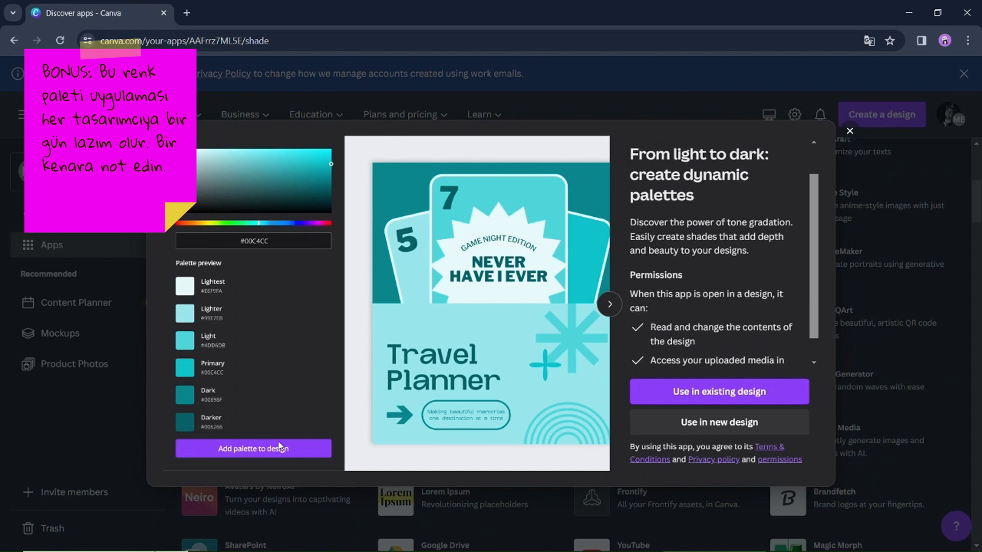
- Start a Facebook Post (Landscape) design with the Shade app and add an enlarged #8C52FF palette in the page's lower-left corner
{"action": "left_click", "coordinate": [730, 432]}
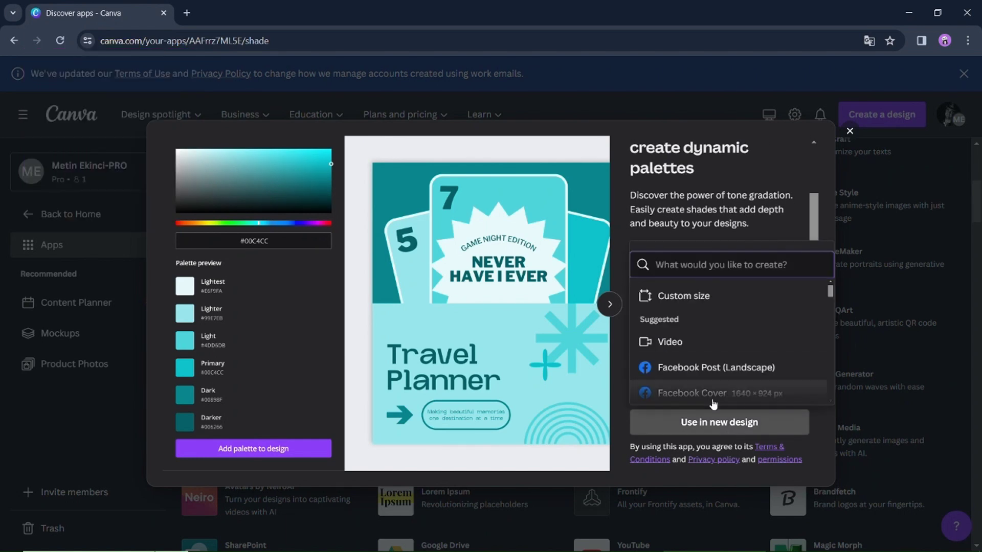
{"action": "left_click", "coordinate": [719, 366]}
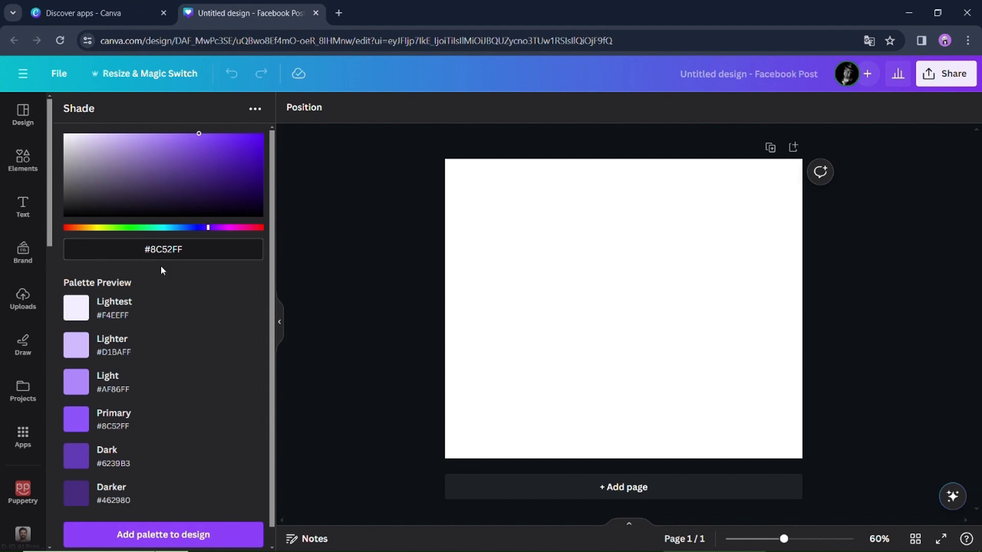
{"action": "left_click", "coordinate": [149, 532]}
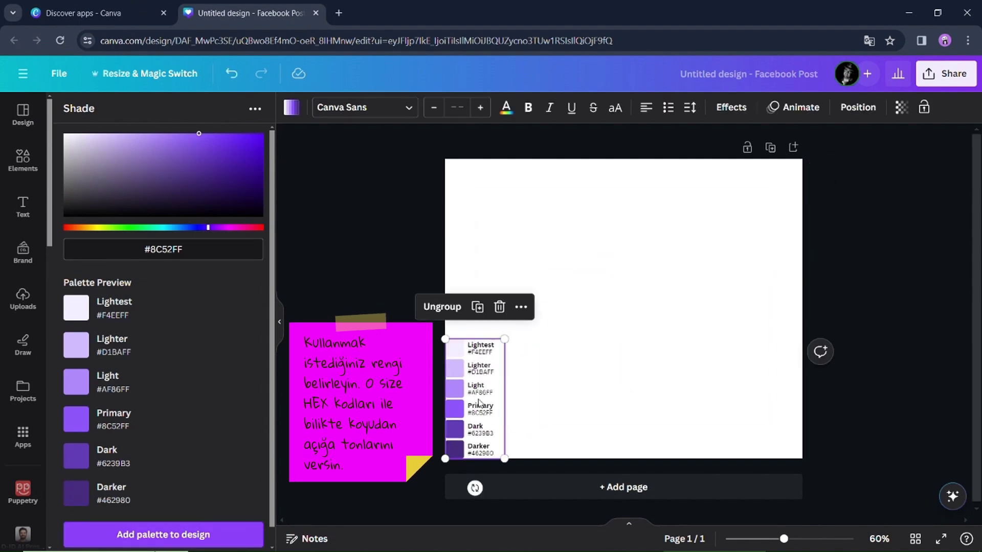
{"action": "left_click_drag", "start_coordinate": [505, 335], "coordinate": [530, 287]}
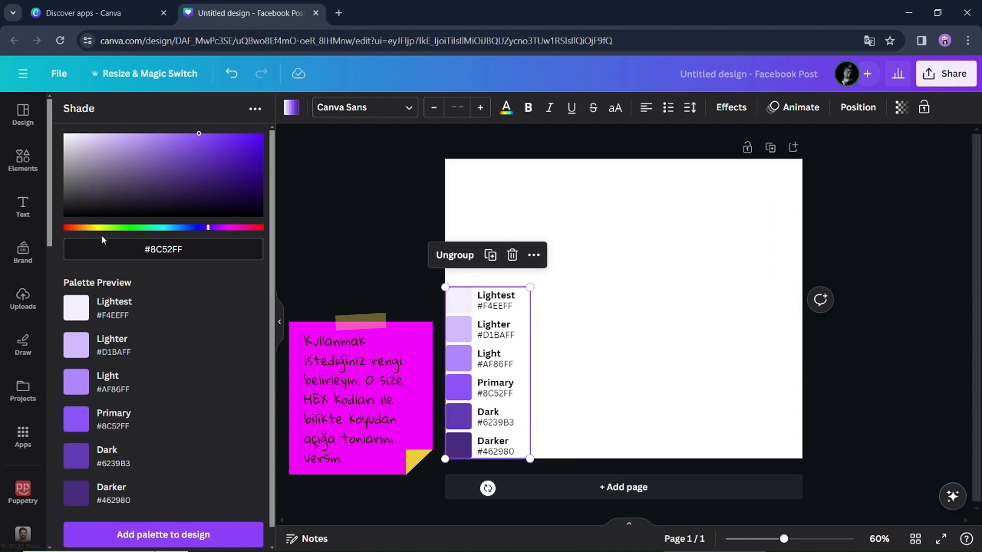
- Shift the hue of the Shade base colour from purple to magenta, reaching #FC52FF
{"action": "key", "text": "Right"}
{"action": "key", "text": "Right"}
{"action": "key", "text": "Right"}
{"action": "key", "text": "Right"}
{"action": "key", "text": "Right"}
{"action": "key", "text": "Right"}
{"action": "key", "text": "Right"}
{"action": "key", "text": "Right"}
{"action": "key", "text": "Right"}
{"action": "key", "text": "Right"}
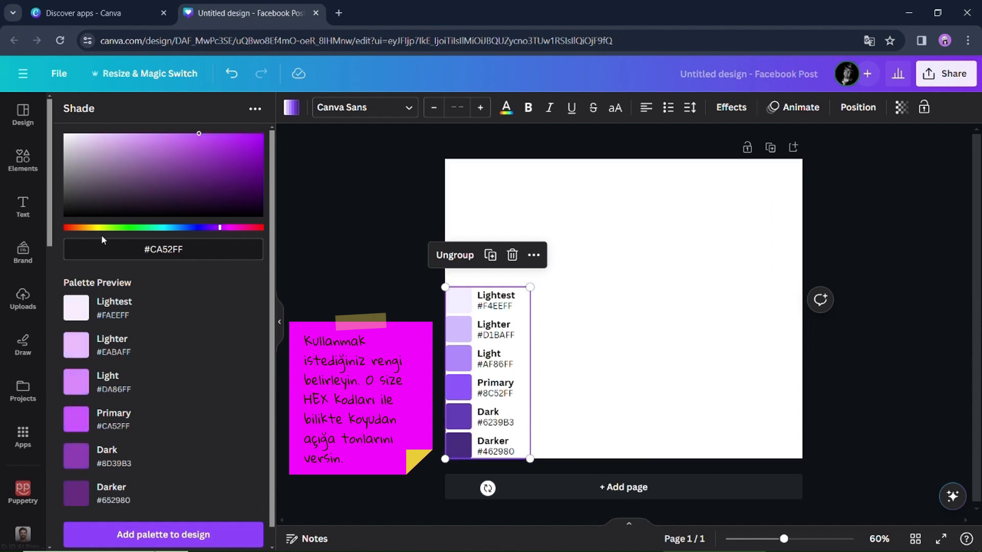
{"action": "key", "text": "Right"}
{"action": "key", "text": "Right"}
{"action": "key", "text": "Right"}
{"action": "key", "text": "Right"}
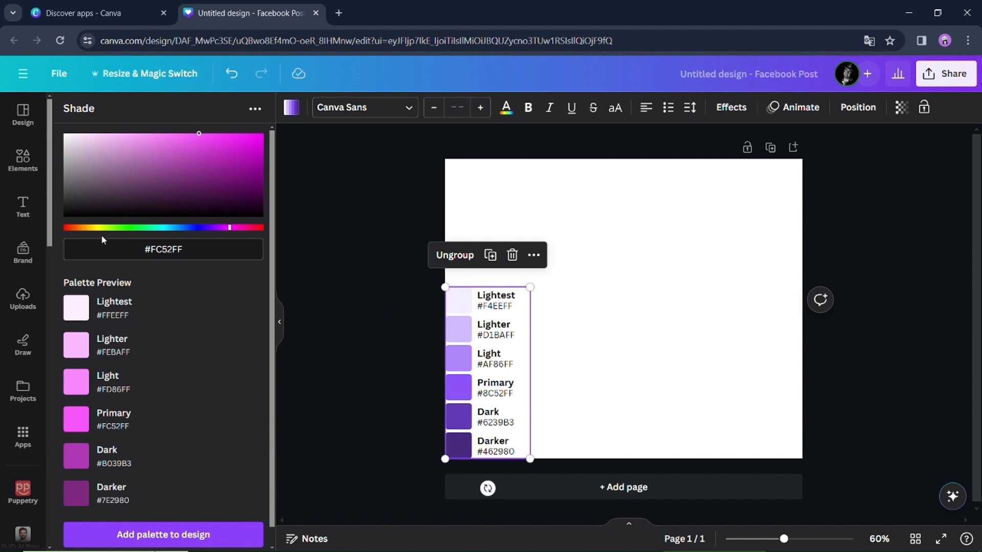
- Increase the saturation and darken the magenta base colour to #B20CB6
{"action": "key", "text": "shift+Tab"}
{"action": "key", "text": "Right"}
{"action": "key", "text": "Right"}
{"action": "key", "text": "Right"}
{"action": "key", "text": "Right"}
{"action": "key", "text": "Right"}
{"action": "key", "text": "Right"}
{"action": "key", "text": "Right"}
{"action": "key", "text": "Right"}
{"action": "key", "text": "Right"}
{"action": "key", "text": "Right"}
{"action": "key", "text": "Right"}
{"action": "key", "text": "Right"}
{"action": "key", "text": "Right"}
{"action": "key", "text": "Right"}
{"action": "key", "text": "Right"}
{"action": "key", "text": "Right"}
{"action": "key", "text": "Right"}
{"action": "key", "text": "Right"}
{"action": "key", "text": "Right"}
{"action": "key", "text": "Right"}
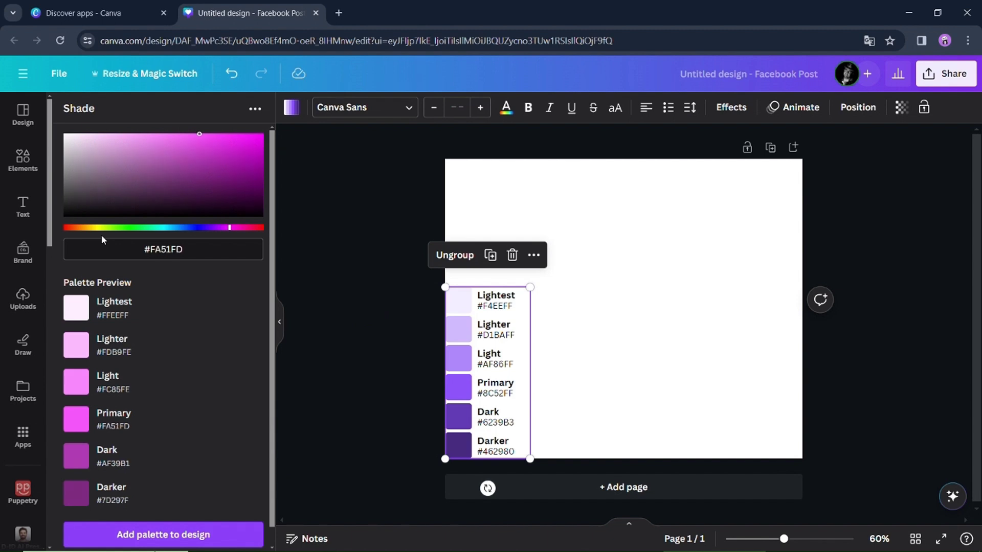
{"action": "key", "text": "Down"}
{"action": "key", "text": "Down"}
{"action": "key", "text": "Down"}
{"action": "key", "text": "Down"}
{"action": "key", "text": "Down"}
{"action": "key", "text": "Down"}
{"action": "key", "text": "Down"}
{"action": "key", "text": "Down"}
{"action": "key", "text": "Down"}
{"action": "key", "text": "Down"}
{"action": "key", "text": "Down"}
{"action": "key", "text": "Down"}
{"action": "key", "text": "Down"}
{"action": "key", "text": "Down"}
{"action": "key", "text": "Down"}
{"action": "key", "text": "Down"}
{"action": "key", "text": "Right"}
{"action": "key", "text": "Right"}
{"action": "key", "text": "Right"}
{"action": "key", "text": "Right"}
{"action": "key", "text": "Down"}
{"action": "key", "text": "Down"}
{"action": "key", "text": "Down"}
{"action": "key", "text": "Down"}
{"action": "key", "text": "Down"}
{"action": "key", "text": "Down"}
{"action": "key", "text": "Down"}
{"action": "key", "text": "Down"}
{"action": "key", "text": "Down"}
{"action": "key", "text": "Down"}
{"action": "key", "text": "Down"}
{"action": "key", "text": "Down"}
{"action": "key", "text": "Down"}
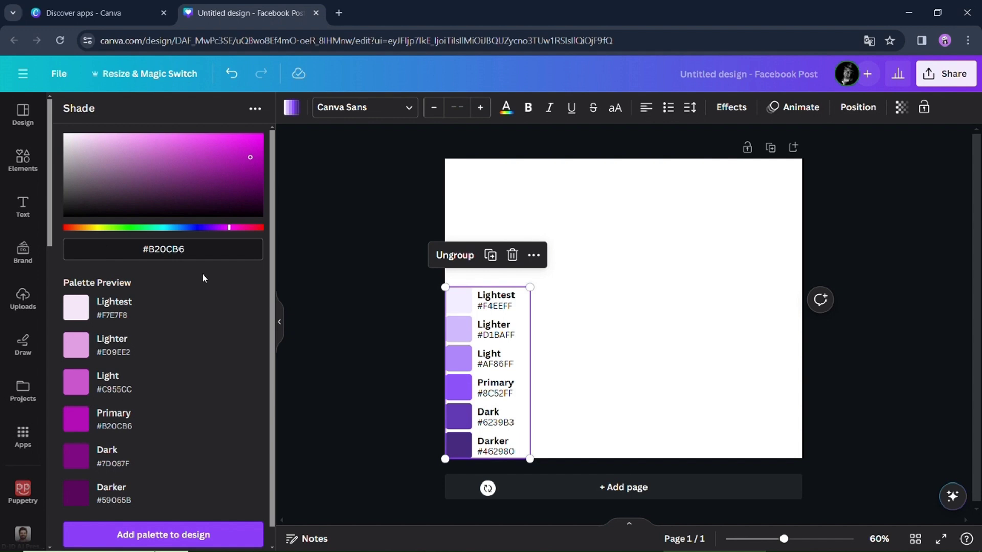
- Add the #B20CB6 palette directly to the right of the purple palette and enlarge it to the same height
{"action": "left_click", "coordinate": [160, 534]}
{"action": "left_click_drag", "start_coordinate": [624, 330], "coordinate": [614, 287]}
{"action": "left_click_drag", "start_coordinate": [596, 335], "coordinate": [596, 335]}
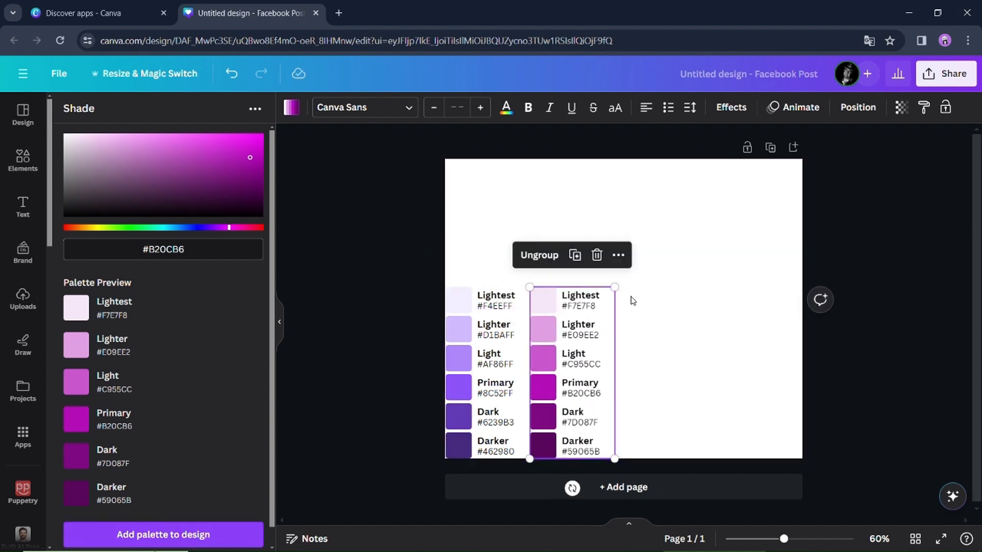
- Shift the base hue to crimson #B60C50 and add its palette as a third column, enlarged to match the others
{"action": "left_click_drag", "start_coordinate": [228, 227], "coordinate": [249, 227]}
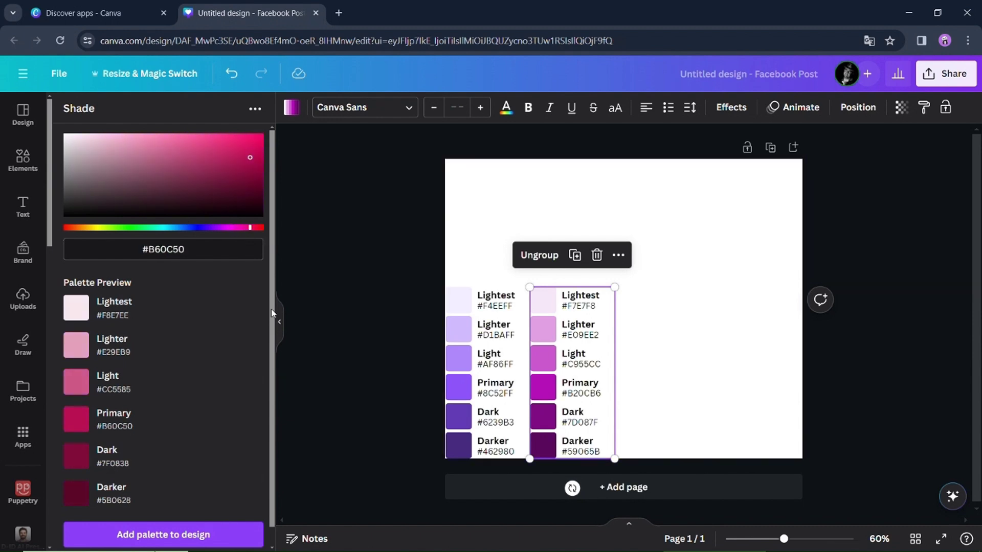
{"action": "left_click", "coordinate": [205, 534]}
{"action": "left_click_drag", "start_coordinate": [622, 335], "coordinate": [652, 398]}
{"action": "left_click_drag", "start_coordinate": [680, 335], "coordinate": [718, 301]}
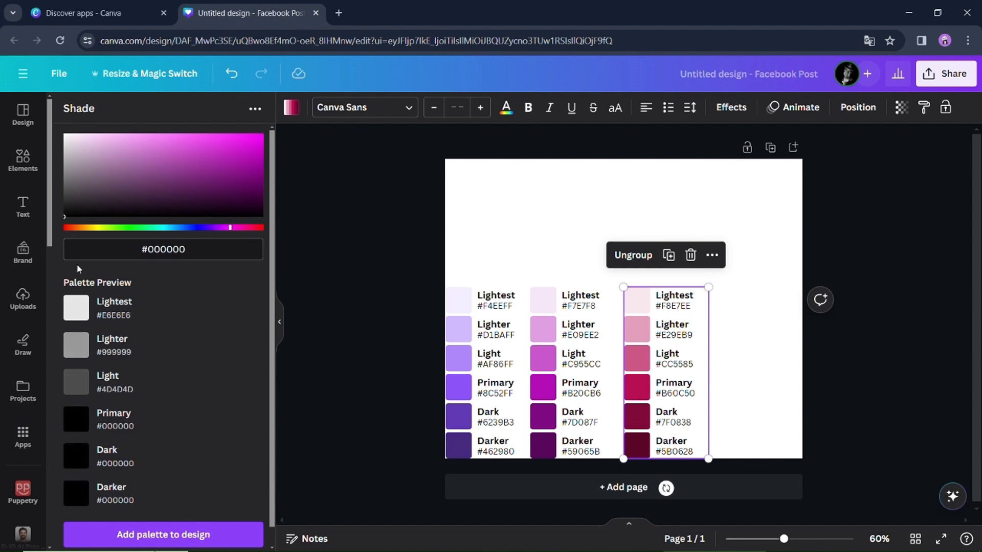
- Add the black #000000 palette as a fourth column at the page's right edge and enlarge it to roughly match the others
{"action": "left_click", "coordinate": [193, 535]}
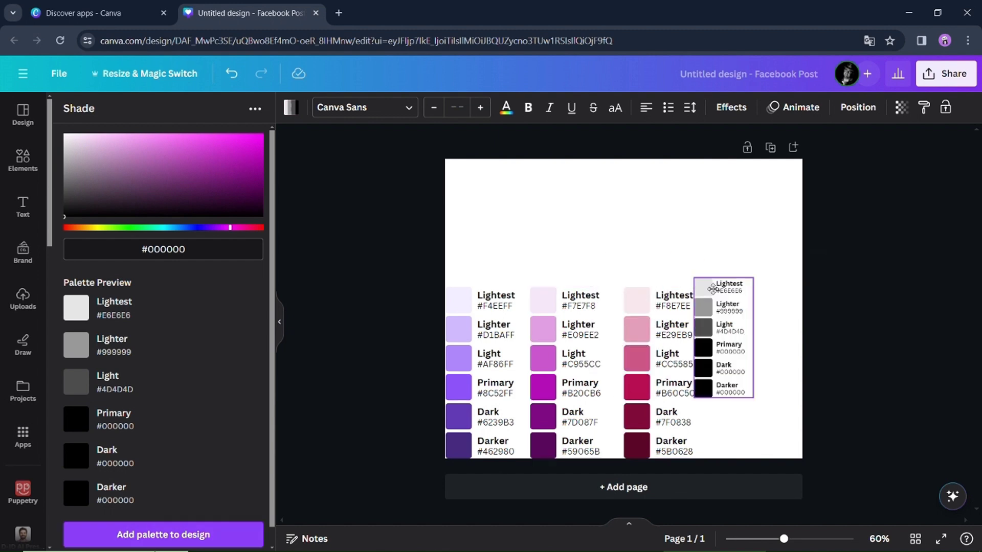
{"action": "left_click_drag", "start_coordinate": [725, 337], "coordinate": [775, 331]}
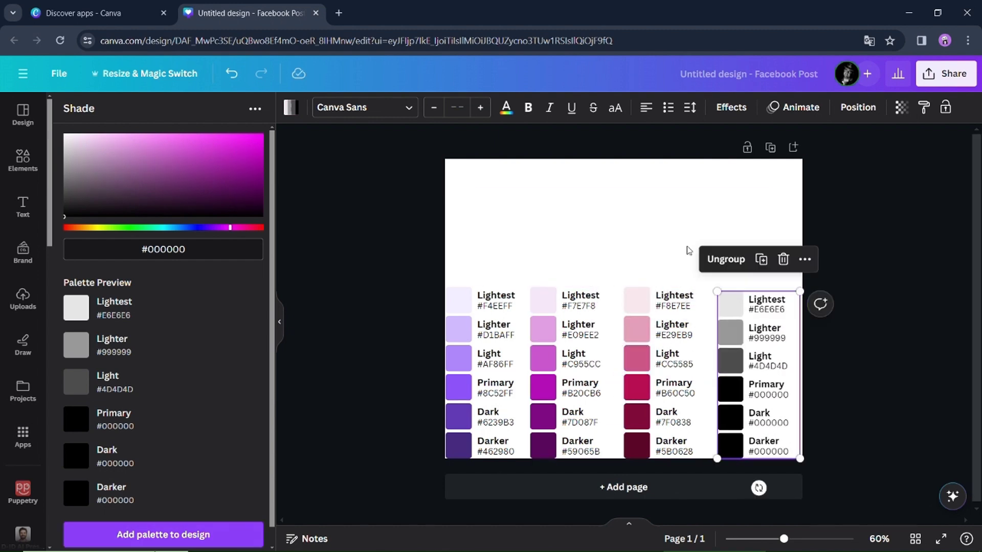